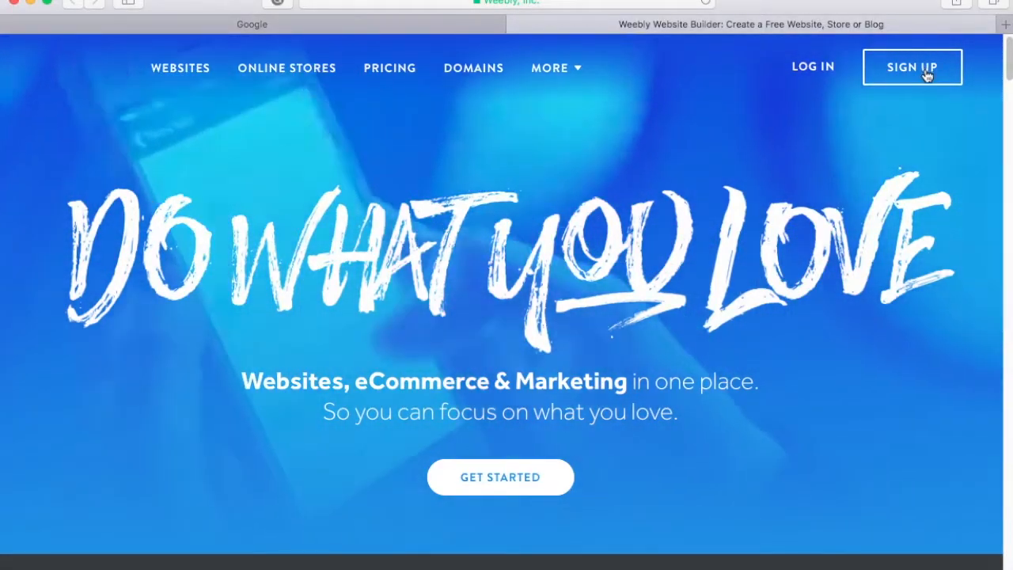
Sign up for Weebly with the school Google account and choose not to sell online for now
click(926, 69)
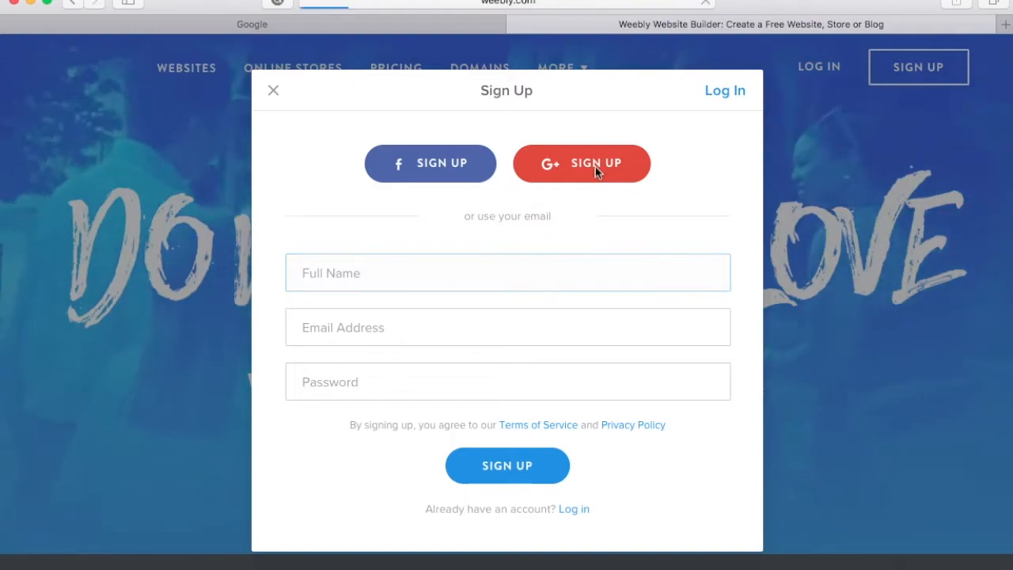
click(594, 166)
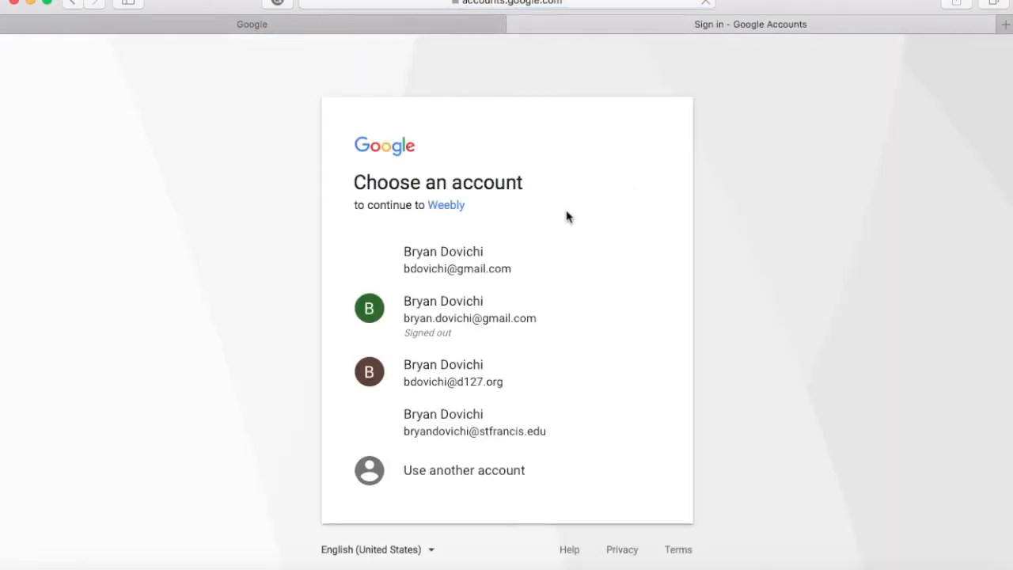
click(519, 384)
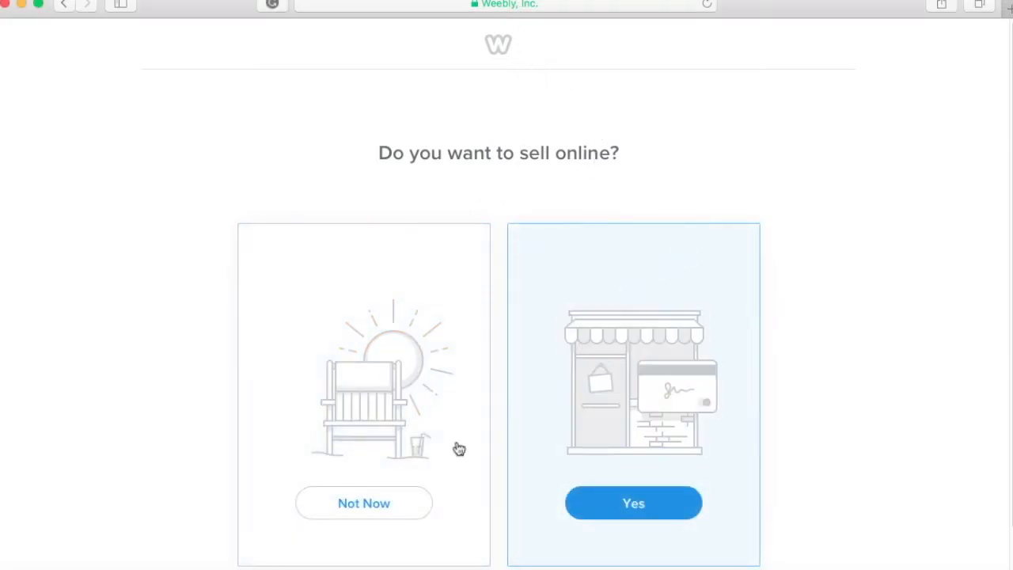
click(365, 510)
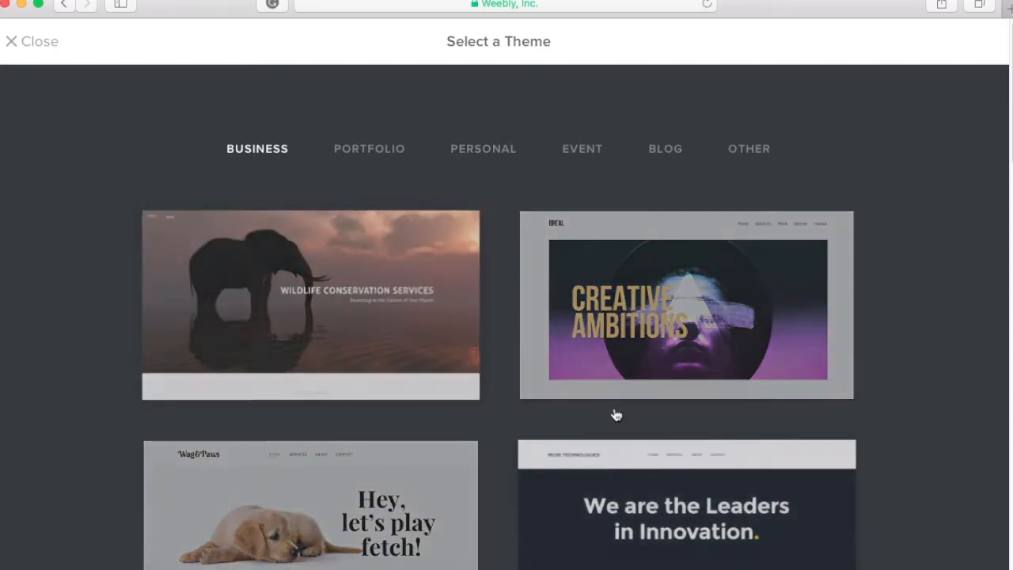
Browse the Business and Portfolio themes, and open the preview of the "Leaps & Bounds" theme
scroll(501, 339, down, 10)
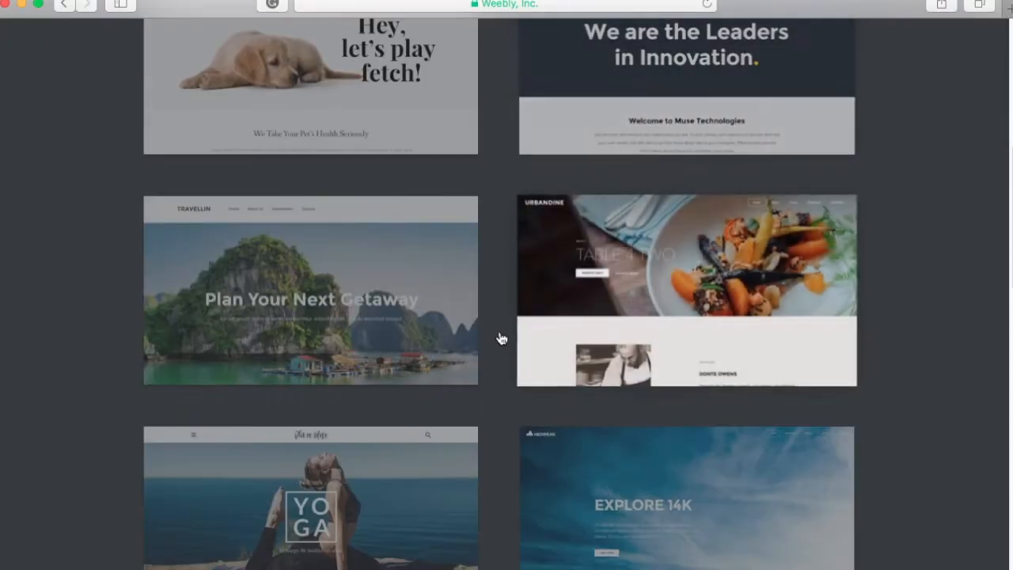
scroll(500, 337, down, 7)
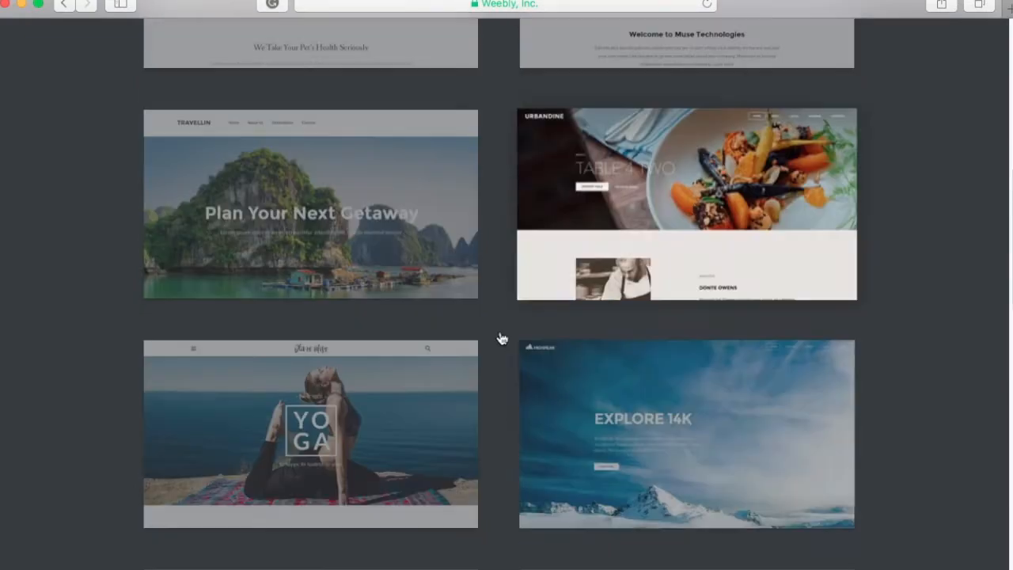
scroll(501, 338, down, 6)
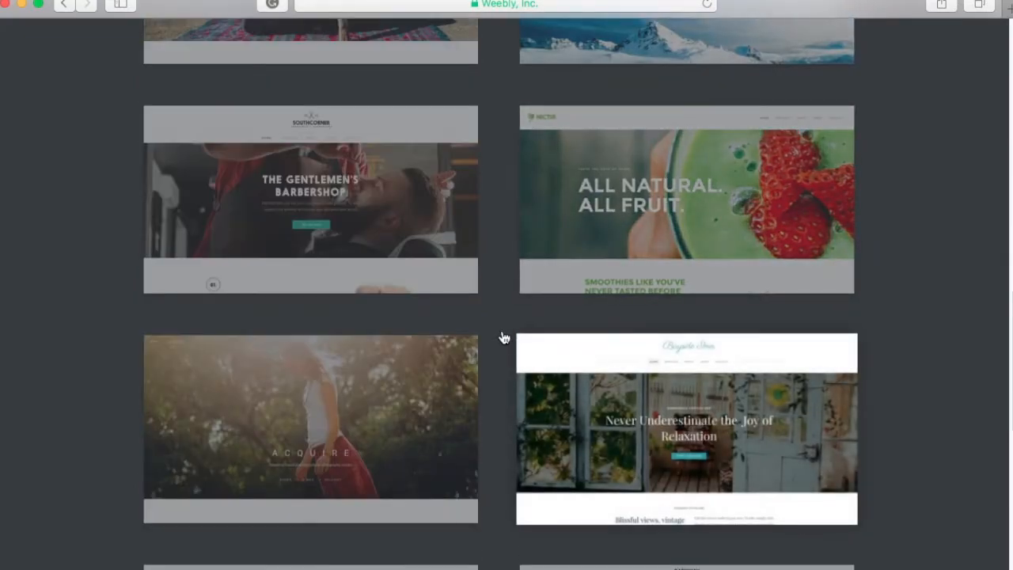
scroll(501, 338, up, 10)
scroll(501, 338, up, 13)
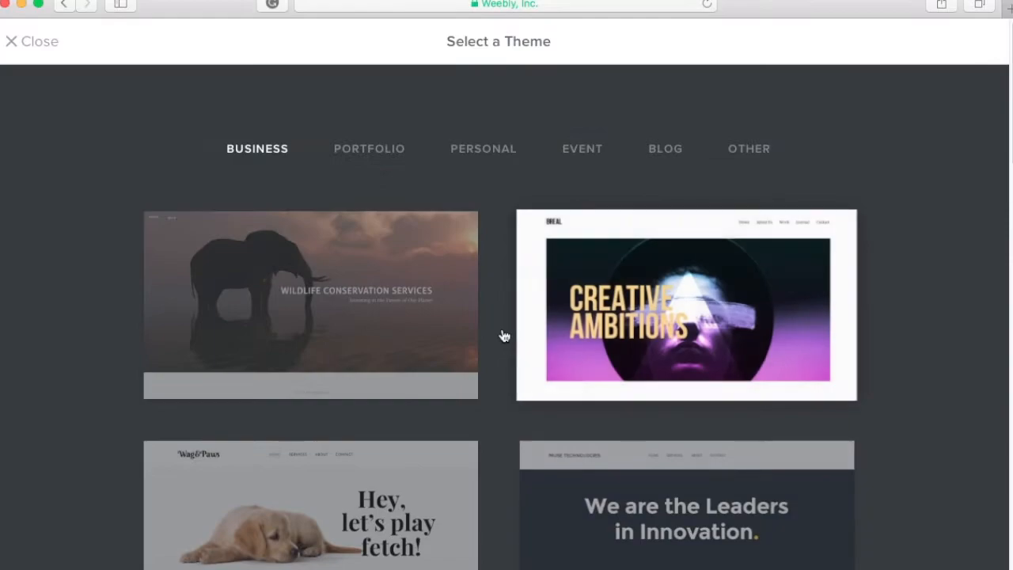
click(405, 155)
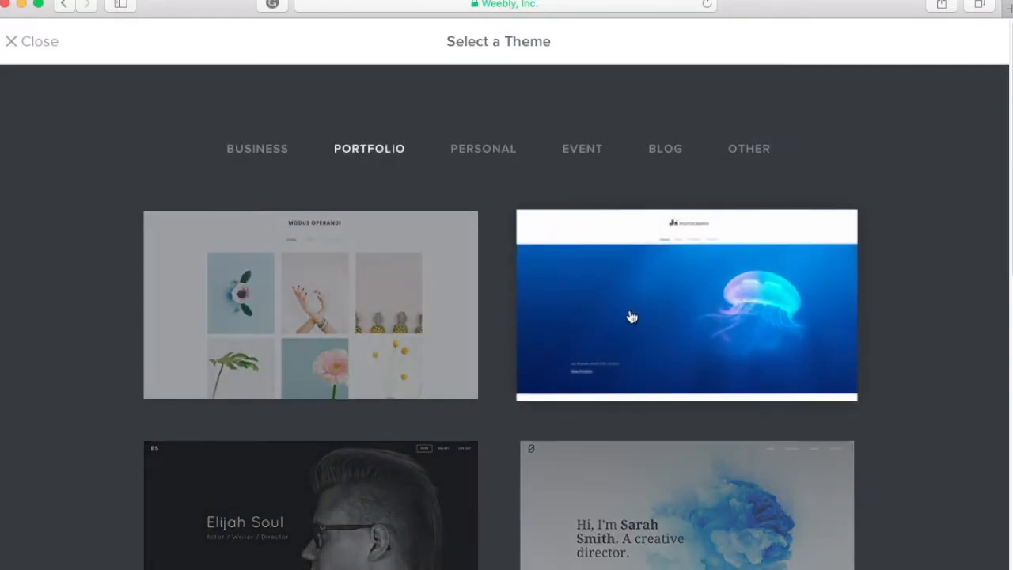
scroll(586, 321, down, 4)
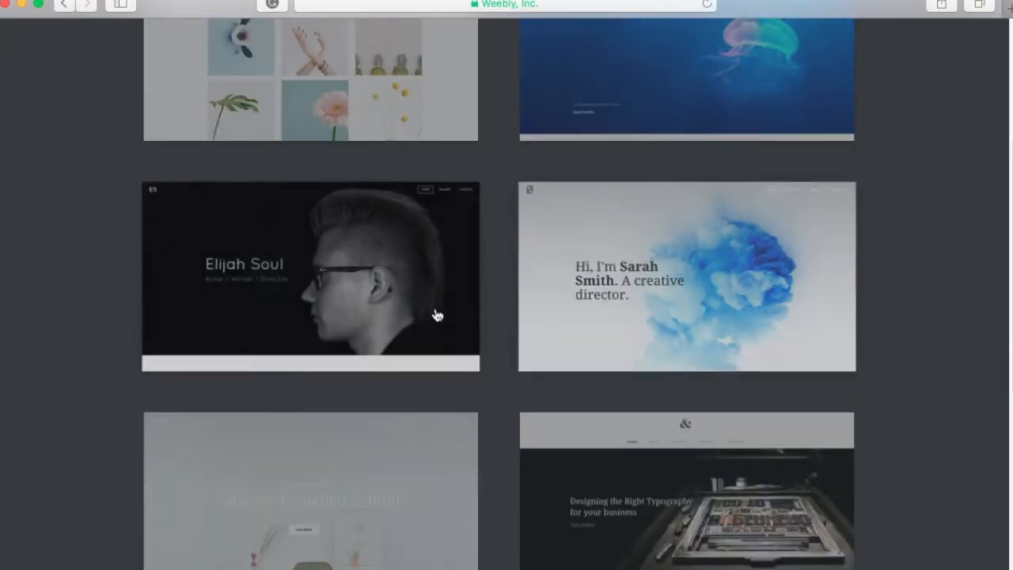
scroll(572, 349, down, 5)
click(404, 391)
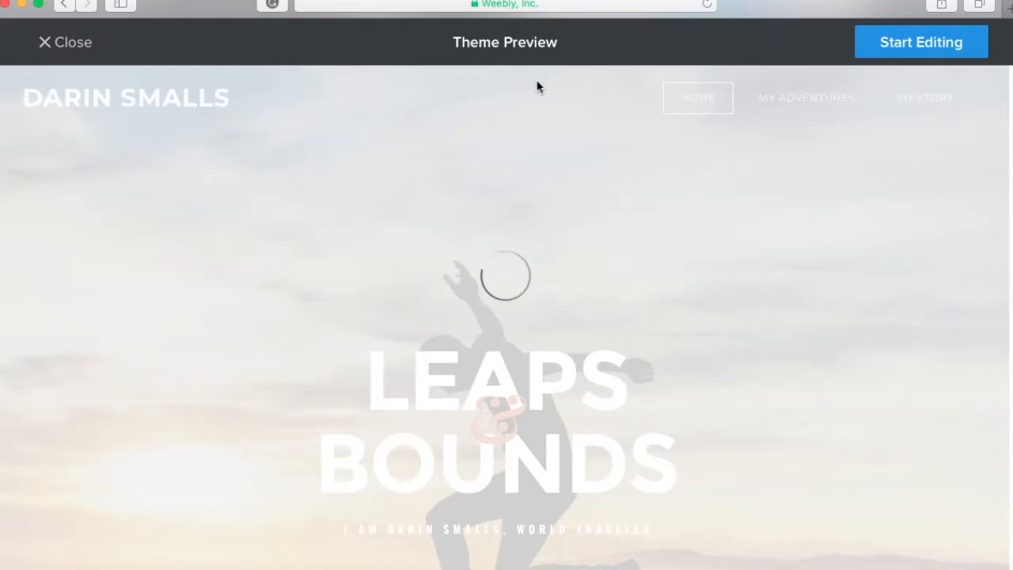
Review the previewed theme's home page down to its footer and start editing a site with this theme
scroll(569, 258, down, 10)
scroll(569, 258, down, 10)
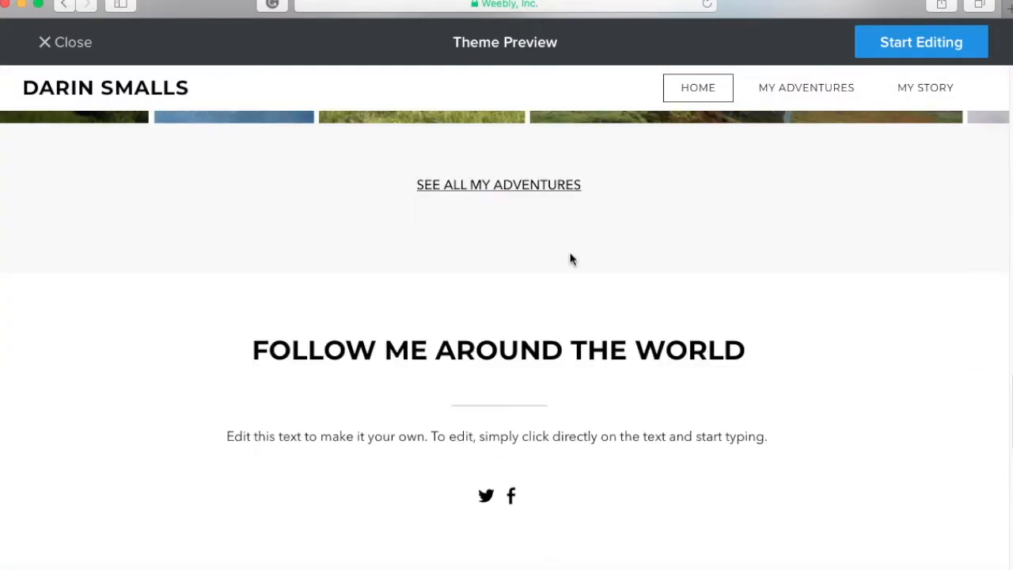
scroll(572, 259, up, 15)
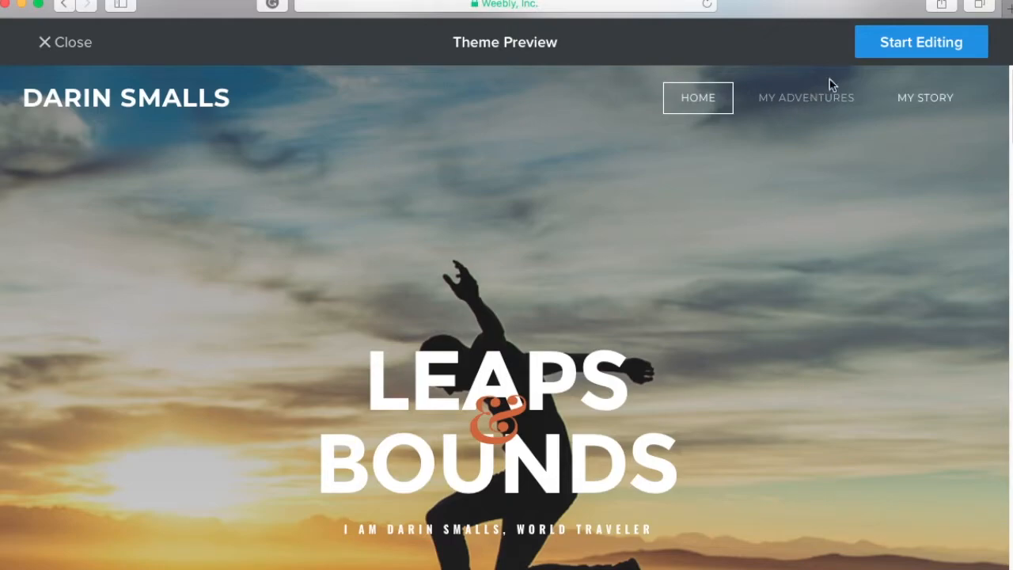
click(918, 49)
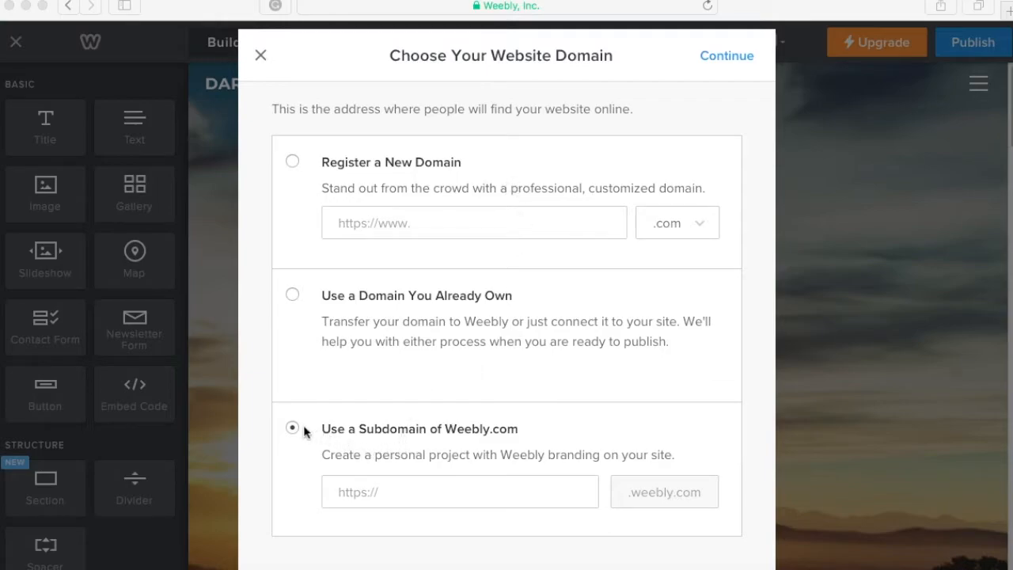
Set the website address to a Weebly.com subdomain made of the owner's full name plus "pf" and continue to the editor
click(424, 494)
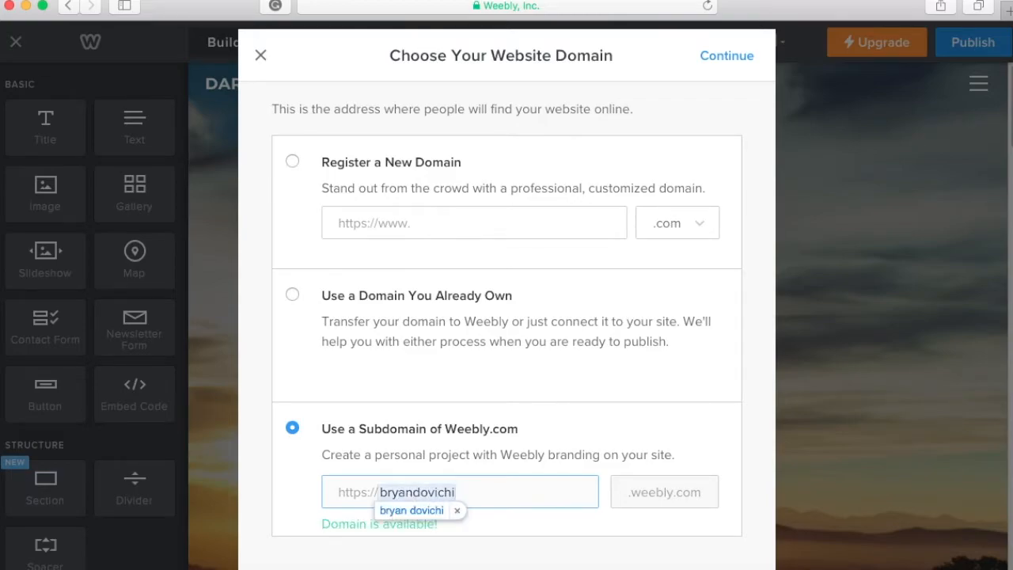
text(bryandovichipf)
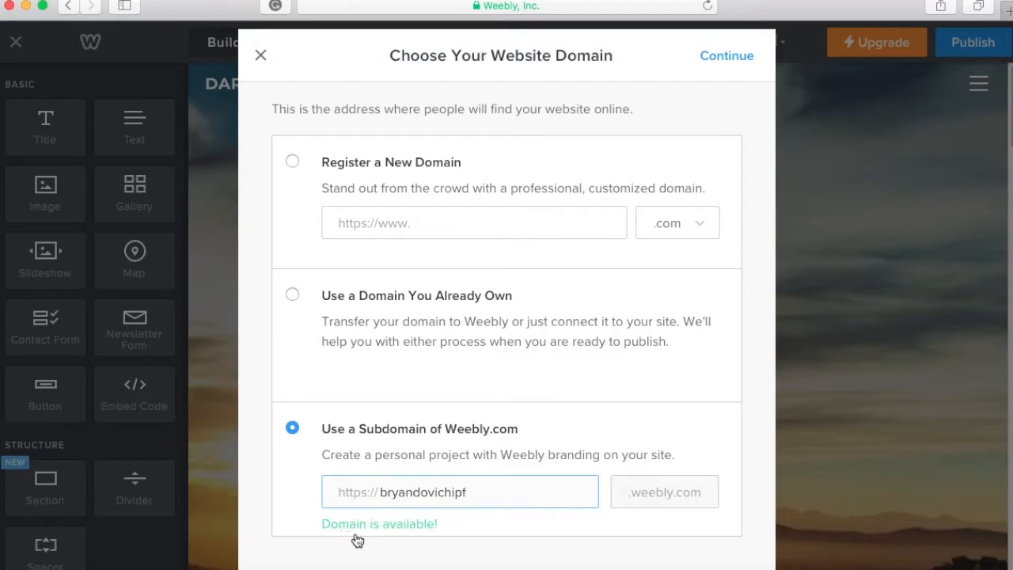
click(716, 57)
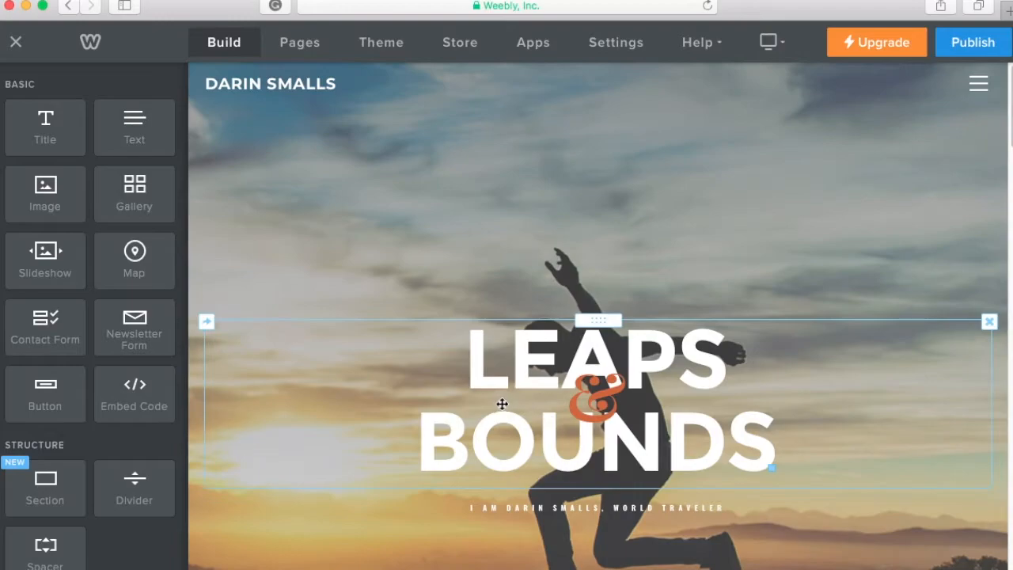
Delete the My Adventures page from the site
scroll(509, 325, down, 5)
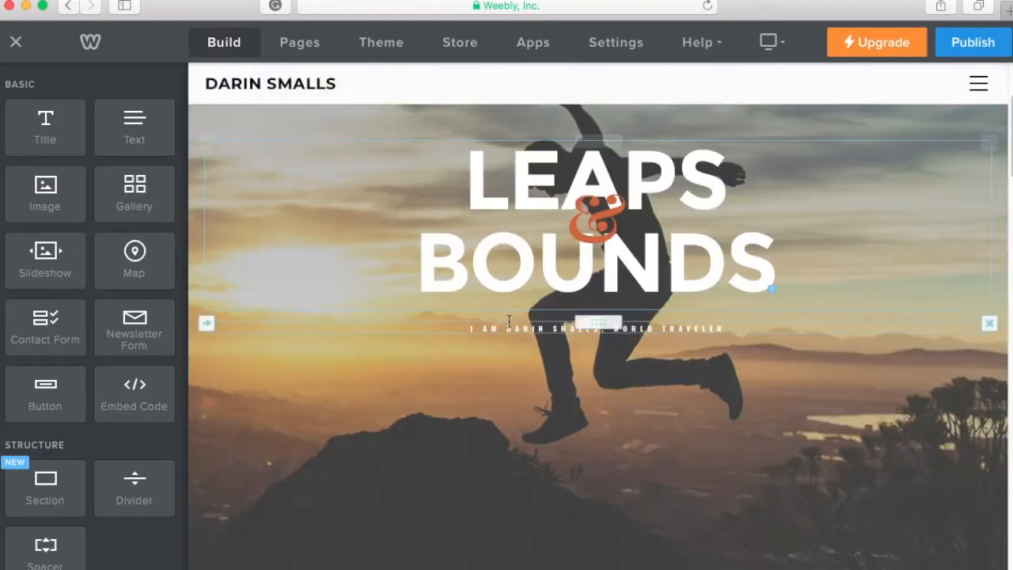
scroll(509, 325, up, 3)
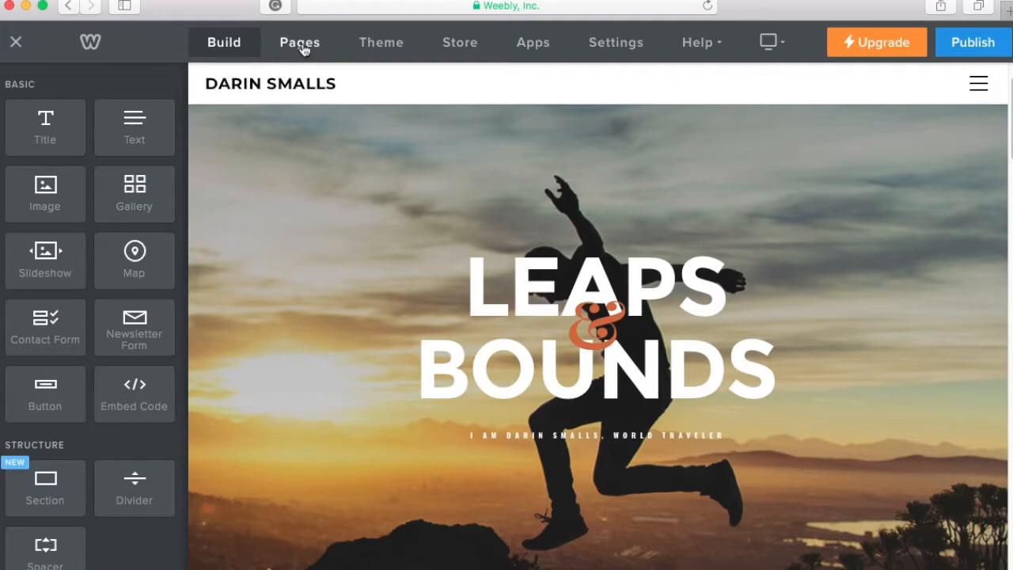
click(301, 46)
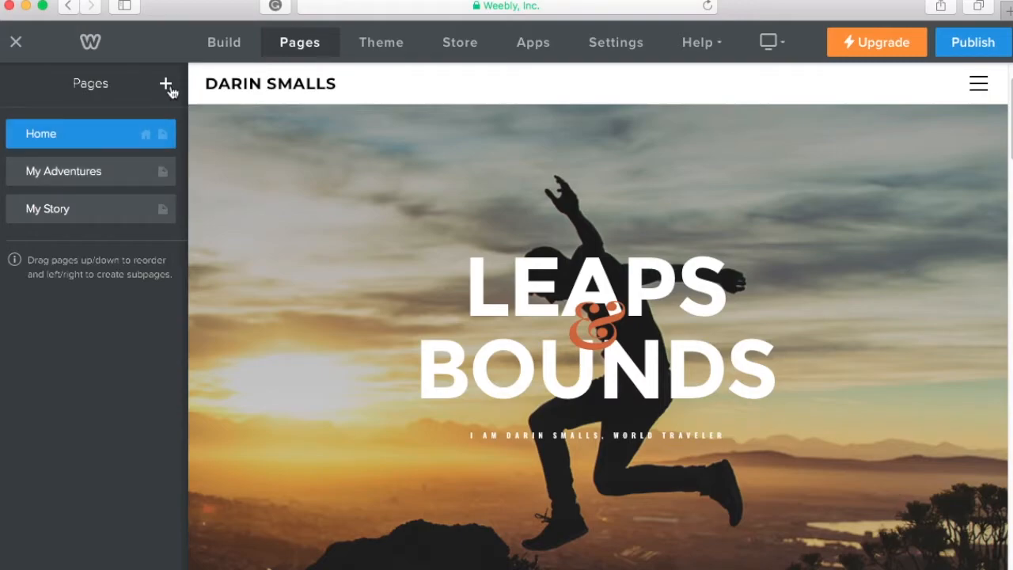
click(16, 173)
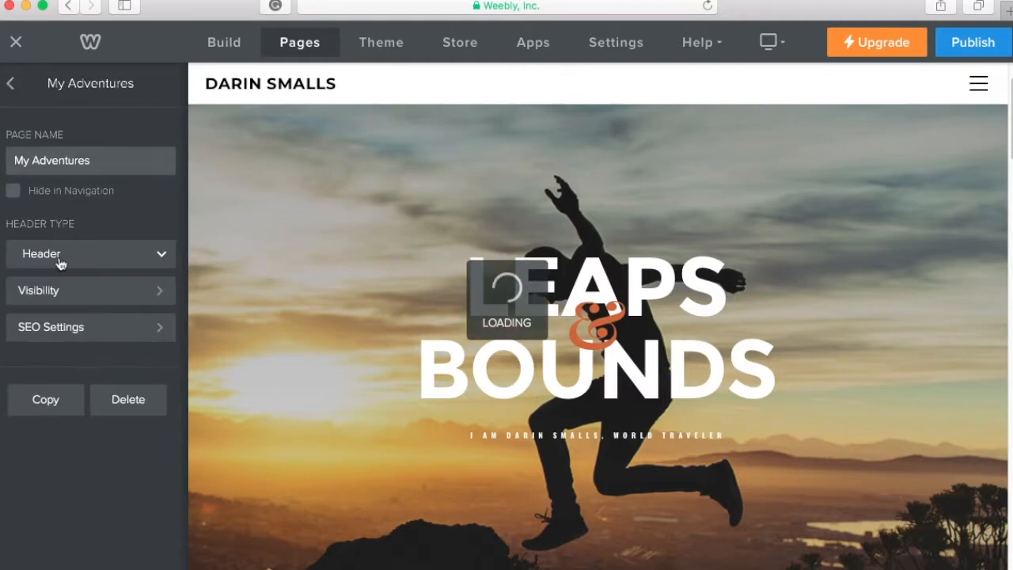
click(131, 401)
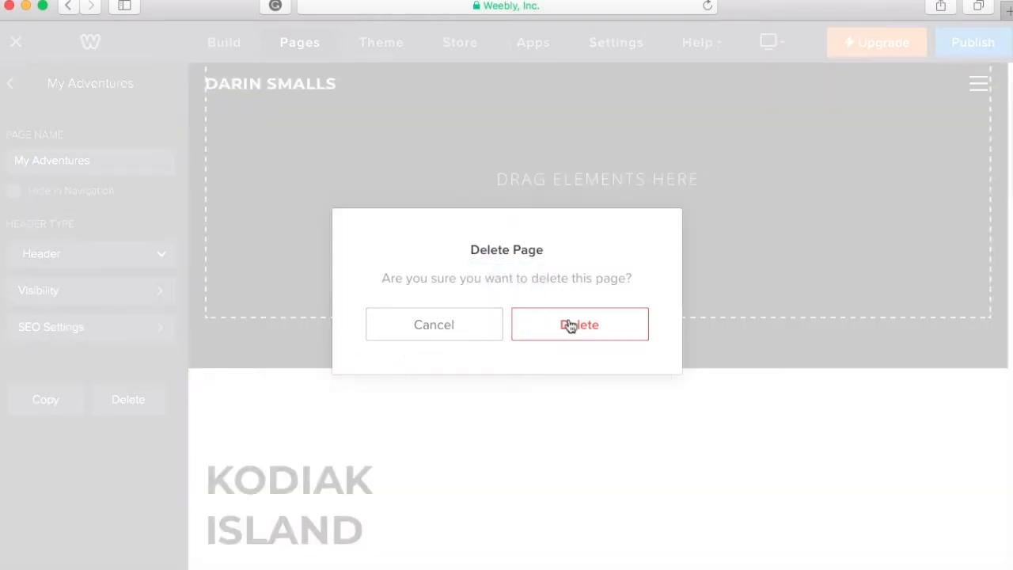
click(574, 326)
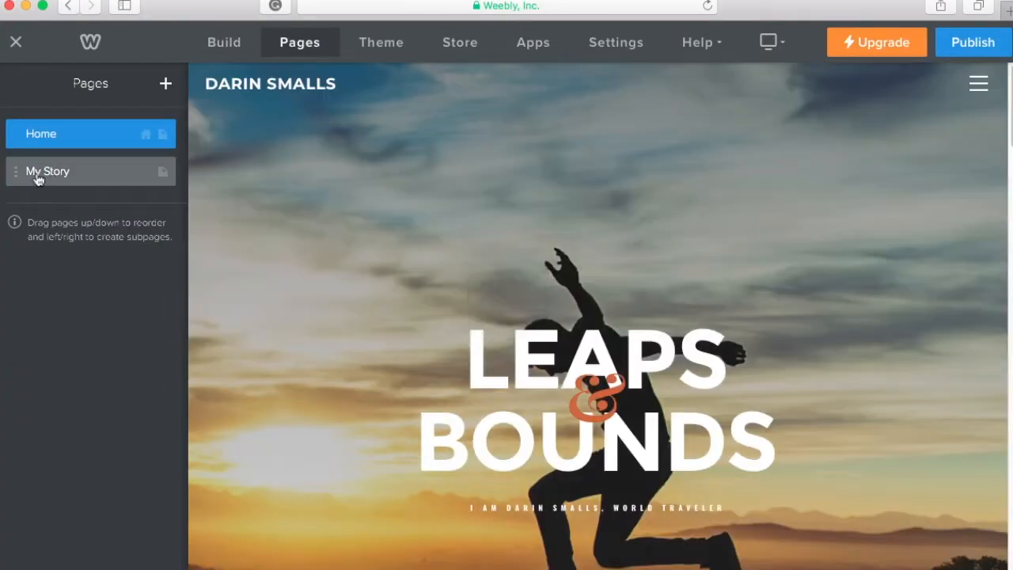
Delete the My Story page from the site
click(16, 171)
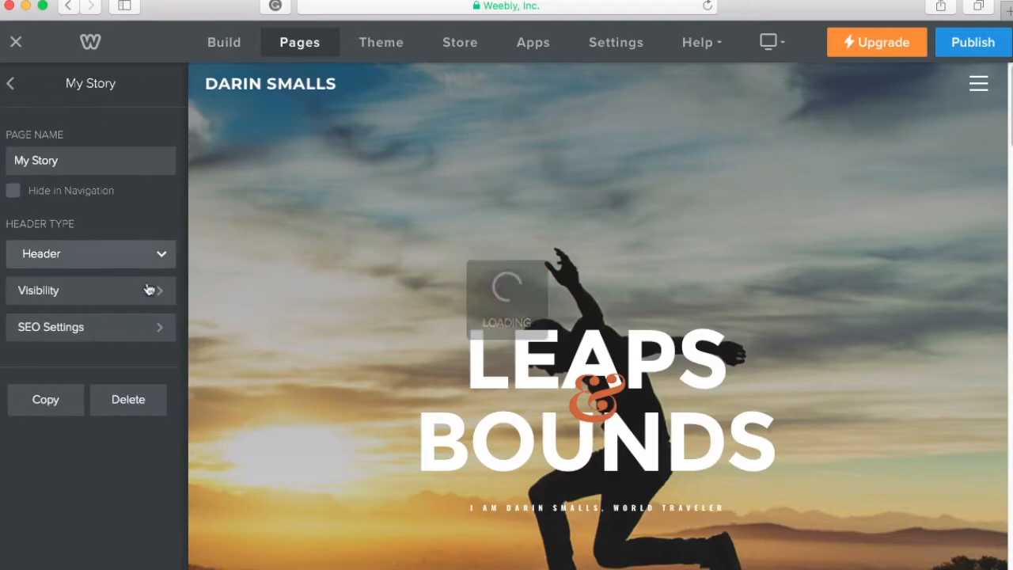
click(134, 399)
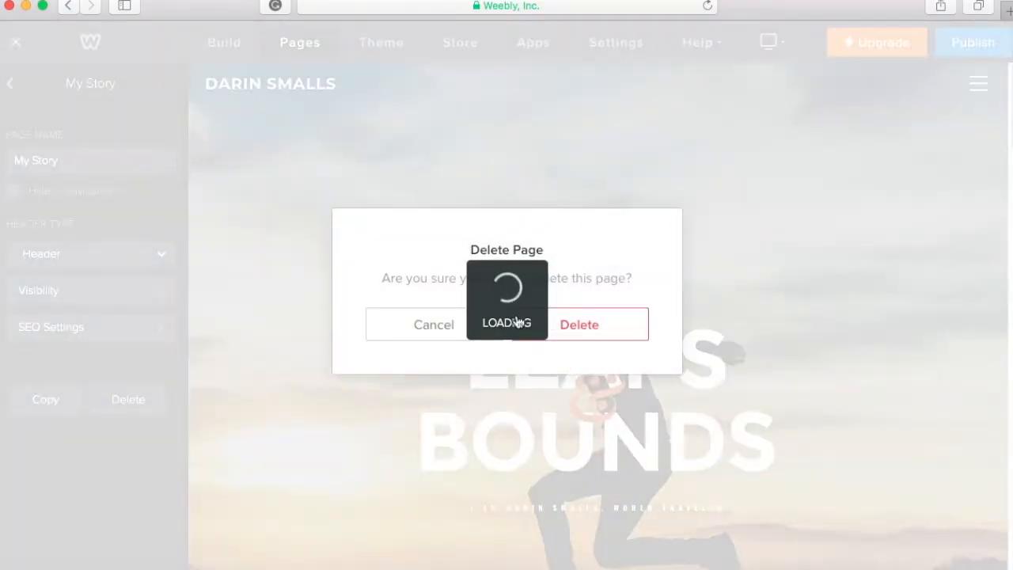
click(573, 338)
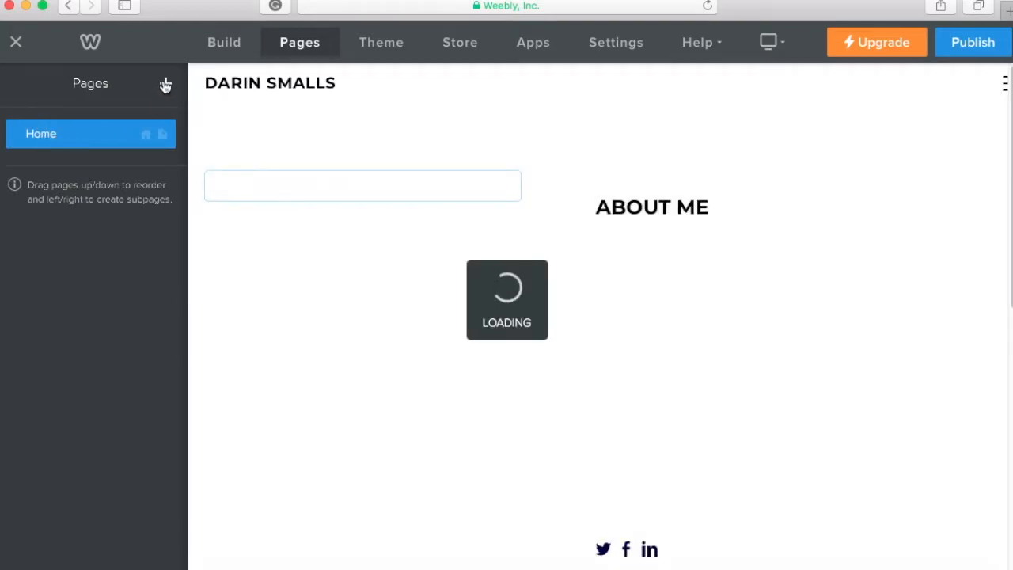
Add a standard page named "About Me" to the site
click(166, 84)
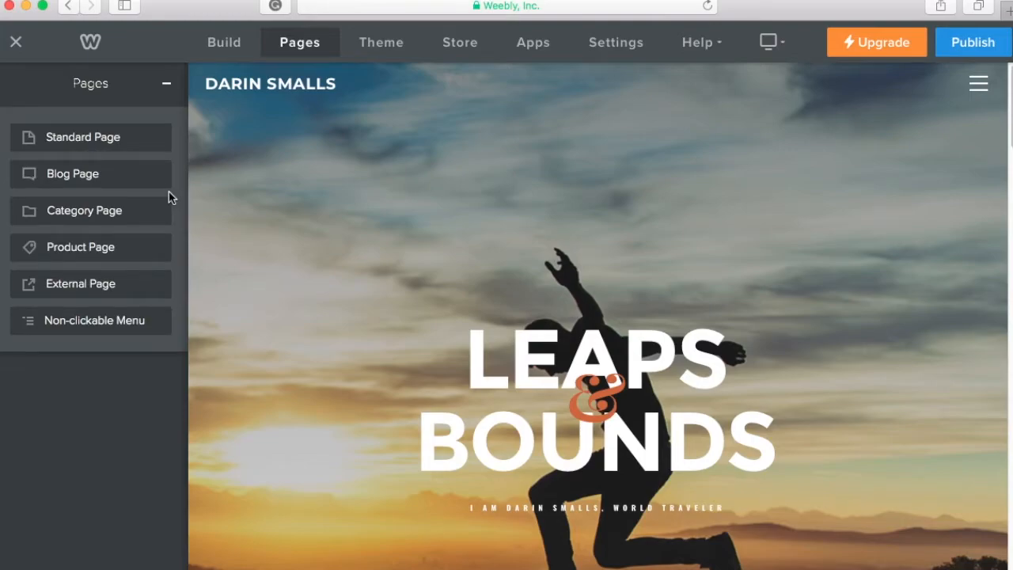
click(101, 146)
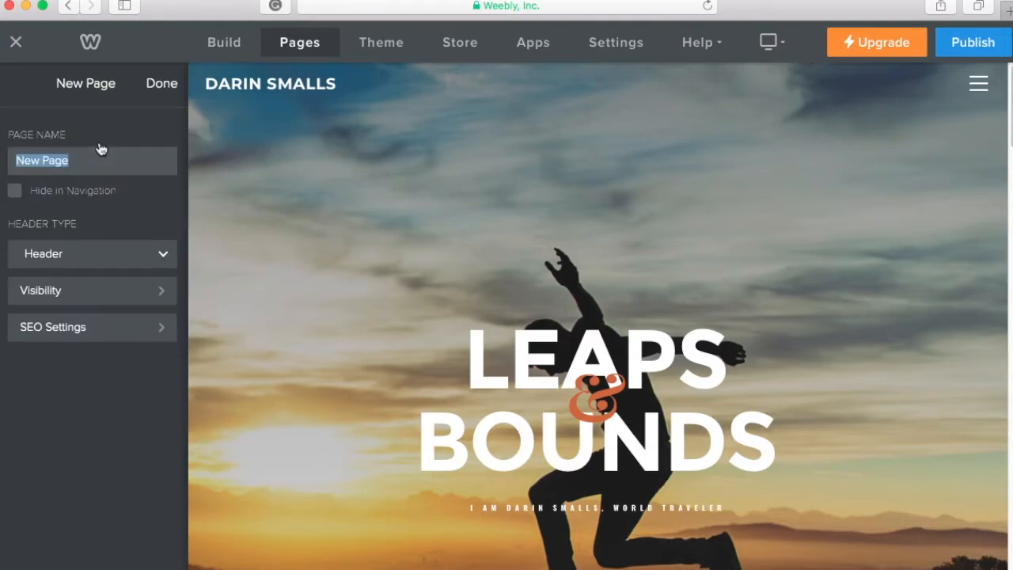
text(About Me)
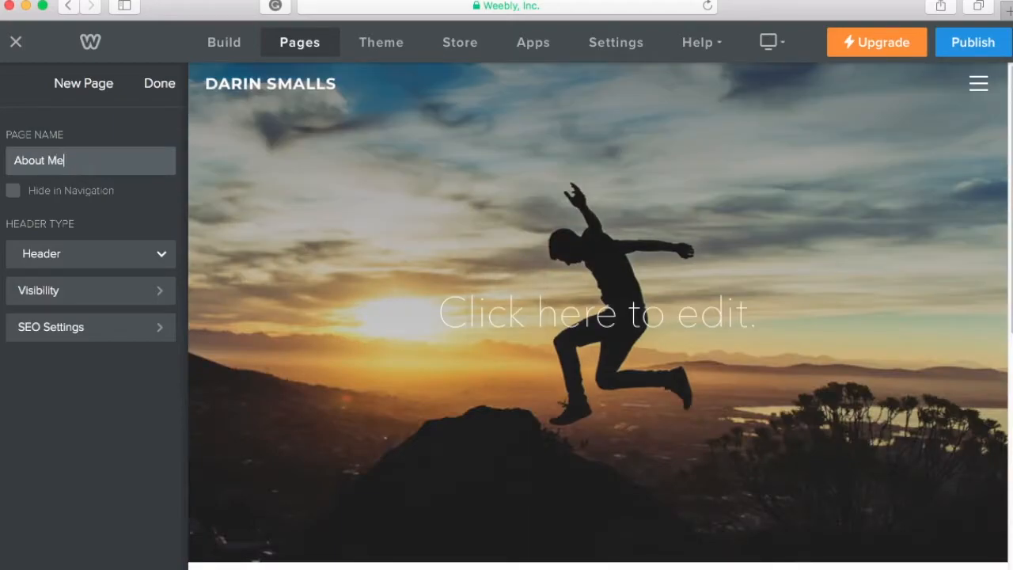
click(161, 88)
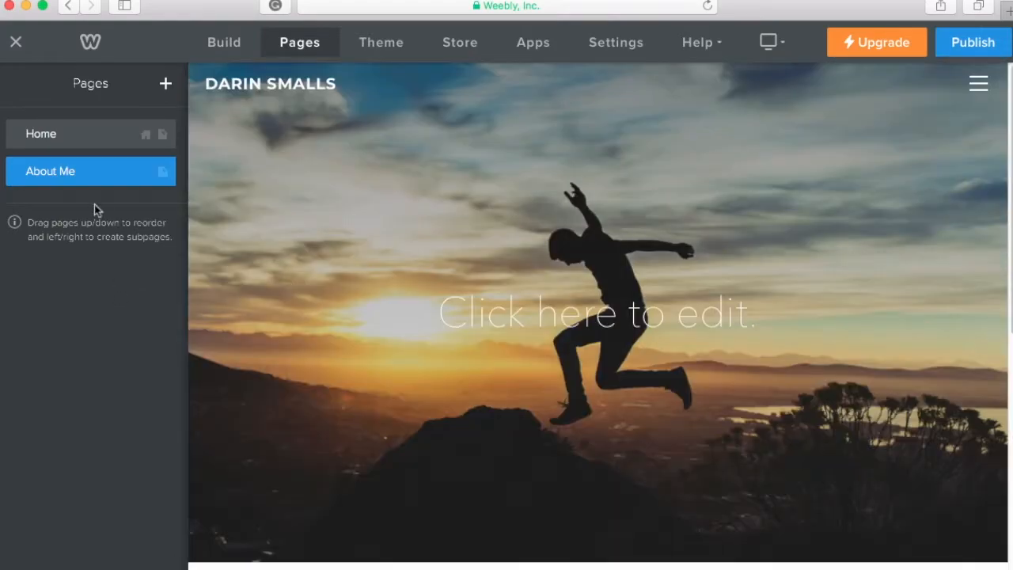
Delete the Home page so that the site starts with About Me
click(16, 136)
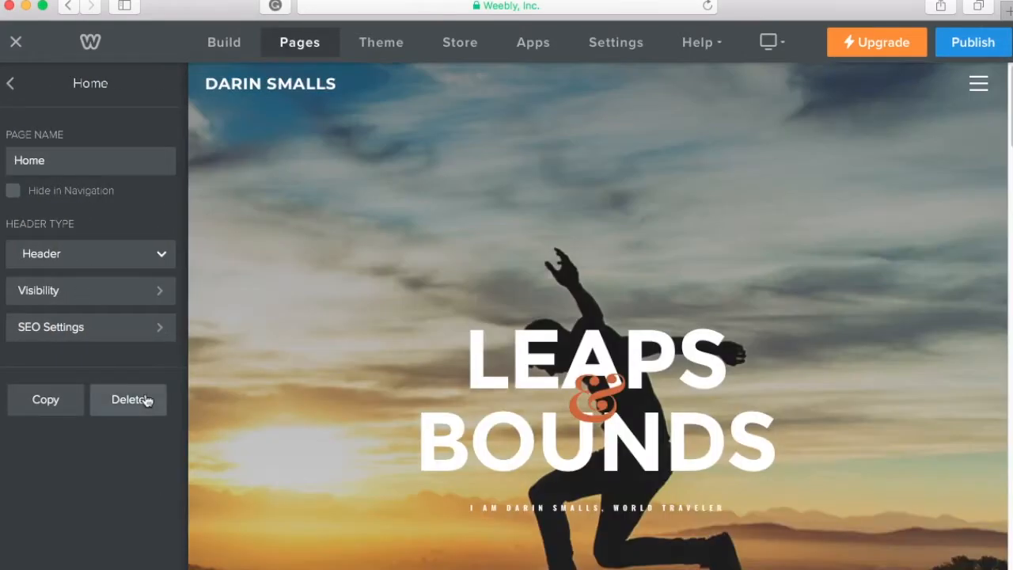
click(146, 399)
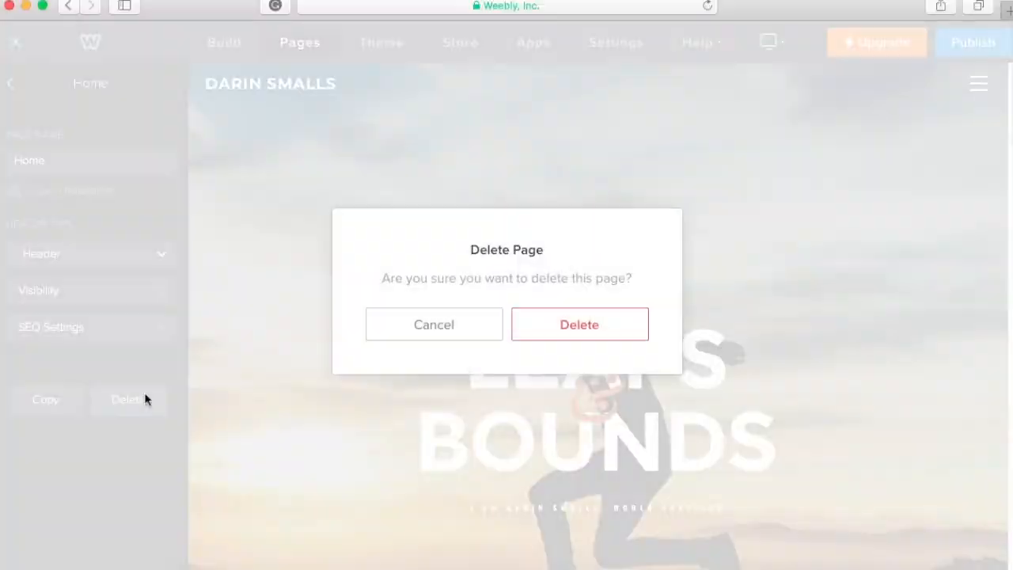
click(534, 340)
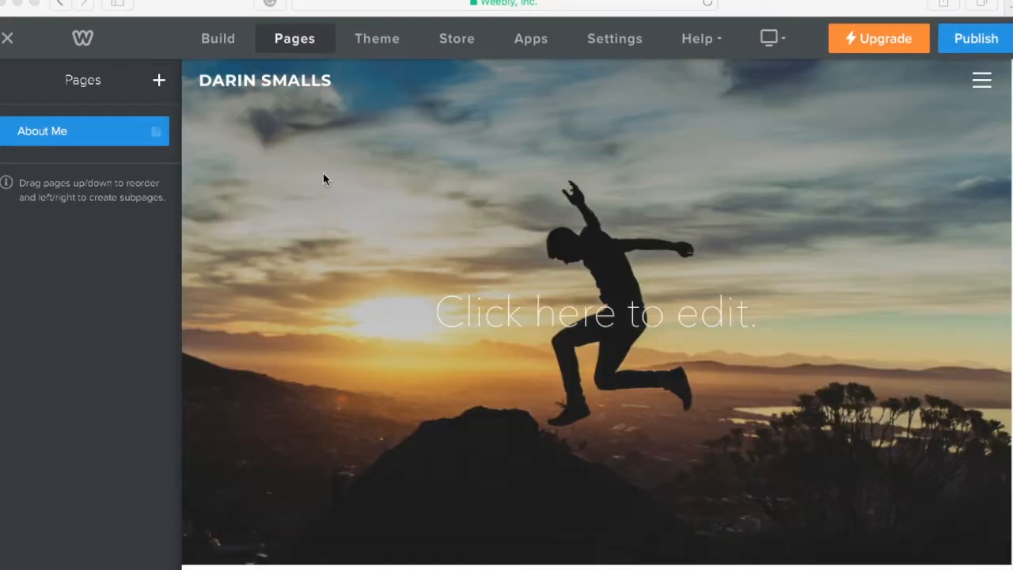
Add a standard page named "Personal Finance" to the site
click(160, 82)
click(109, 135)
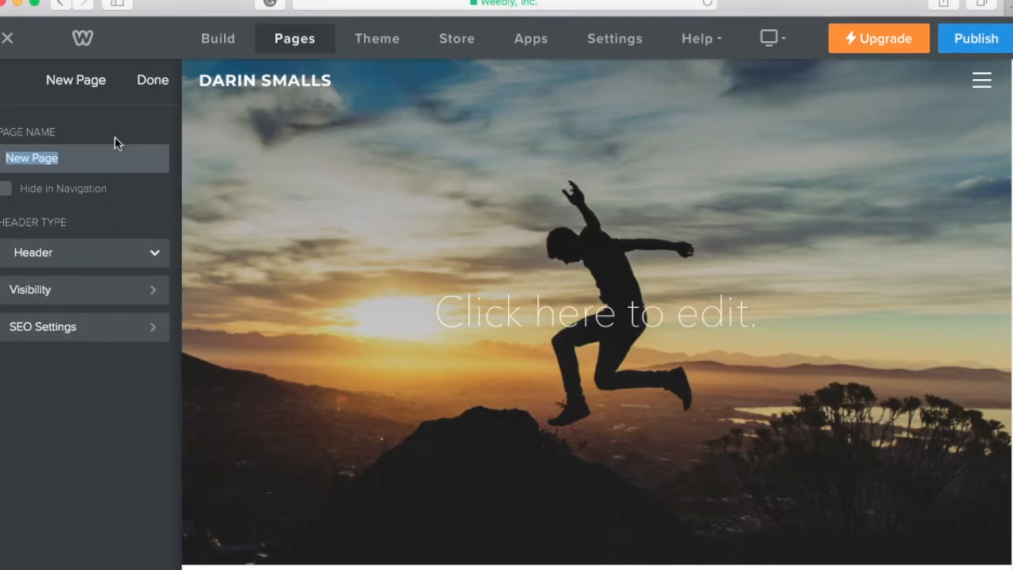
text(P)
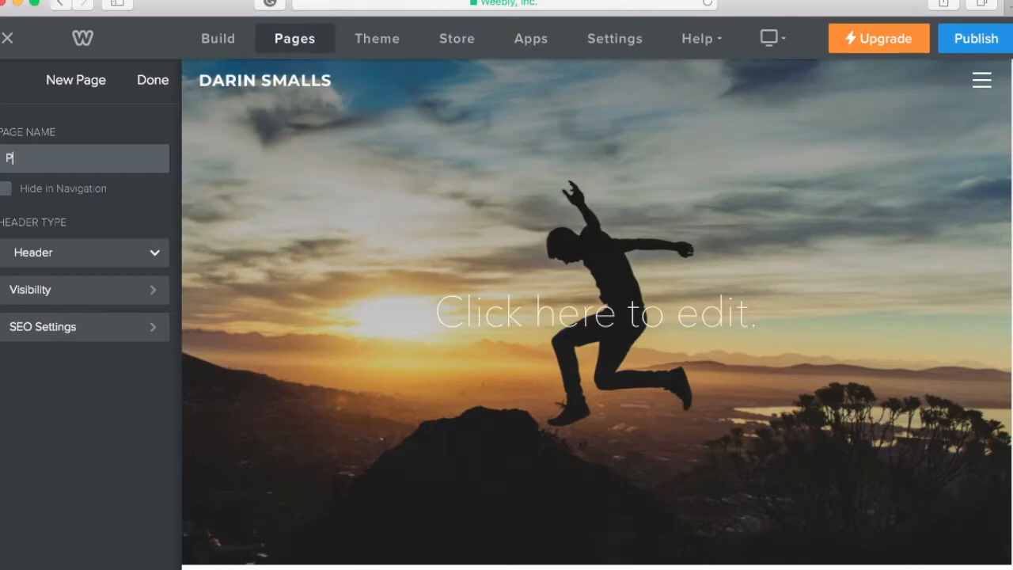
text(ersonal Finance)
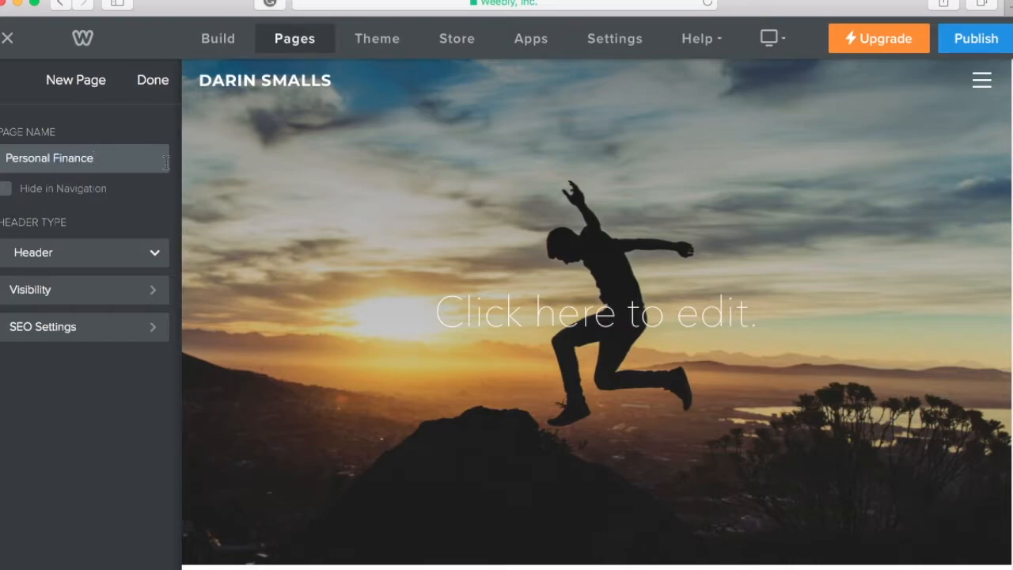
click(155, 81)
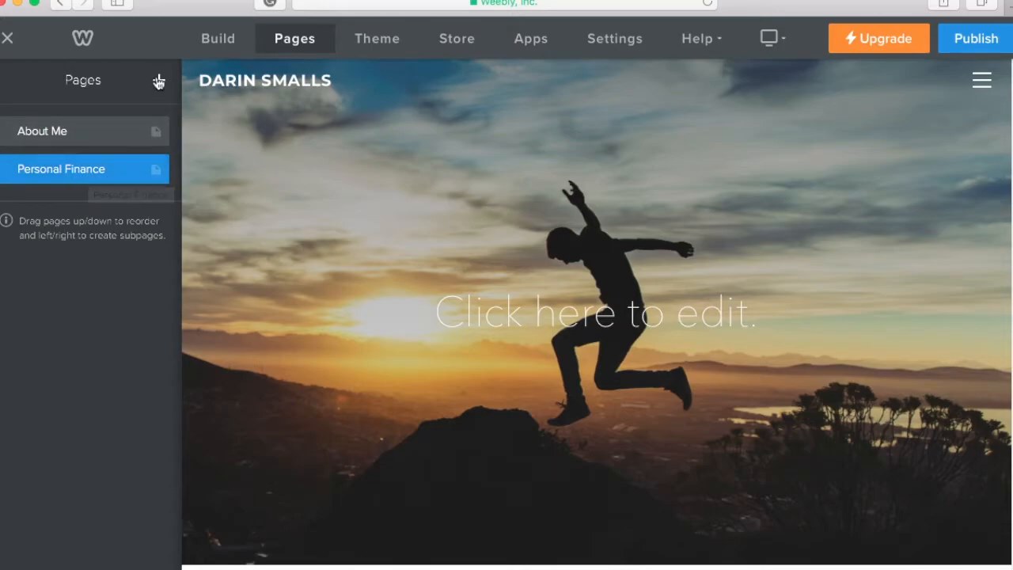
Add a blog page named "Class Blogs" to the site
click(158, 80)
click(79, 173)
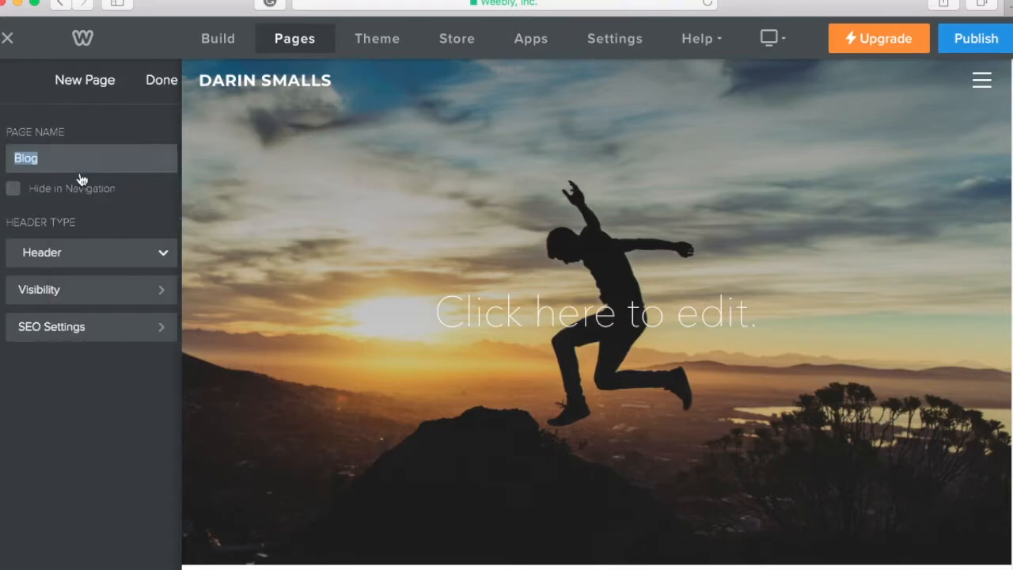
text(Cla)
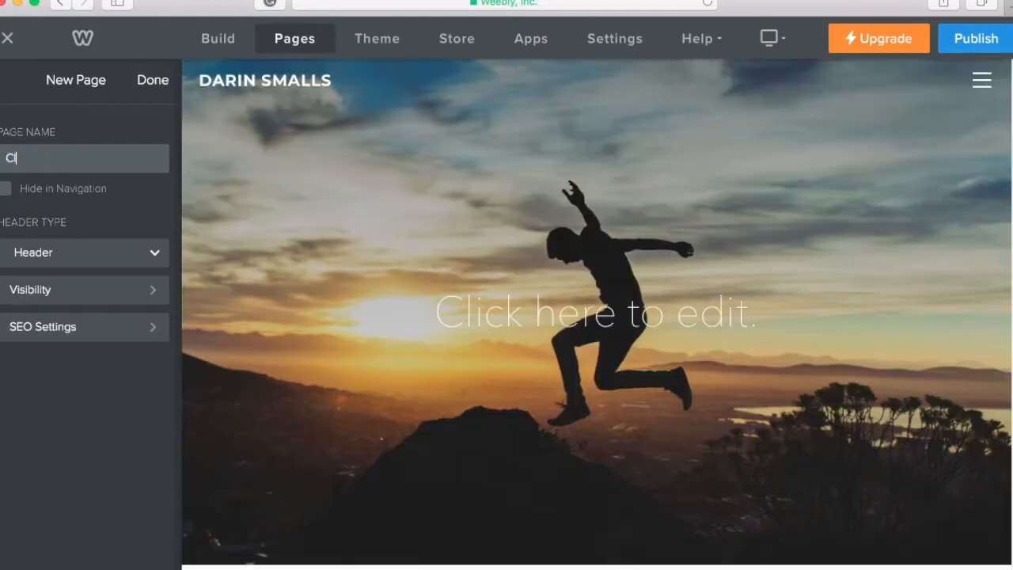
text(ss Blogs)
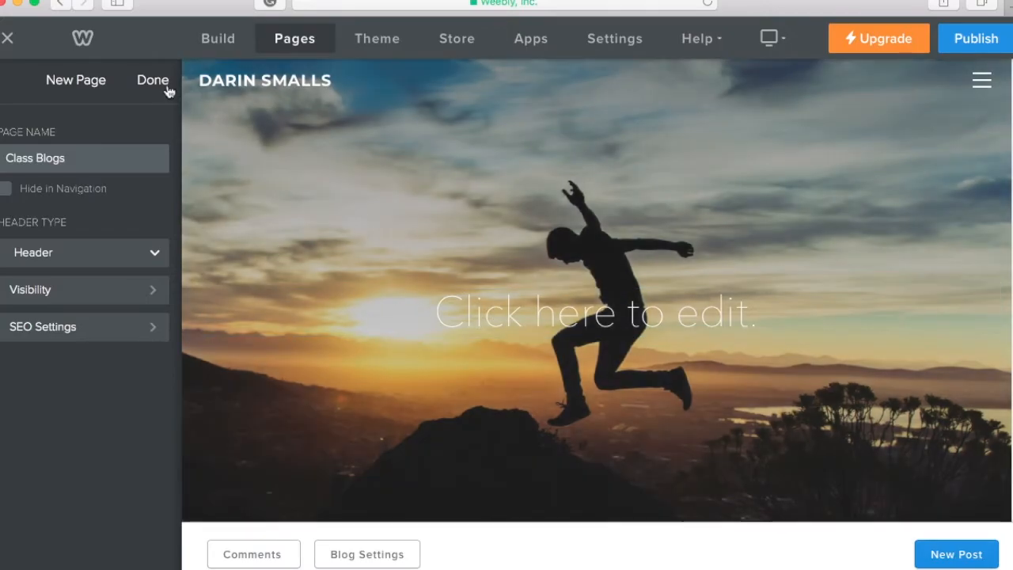
click(155, 84)
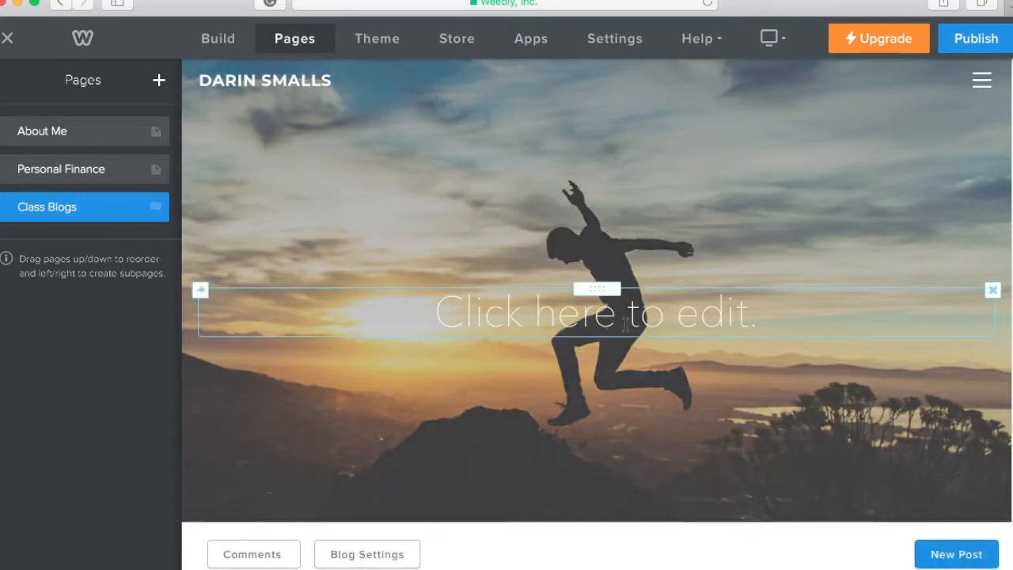
Replace the placeholder header text on the Class Blogs page with "Class Blogs"
click(641, 324)
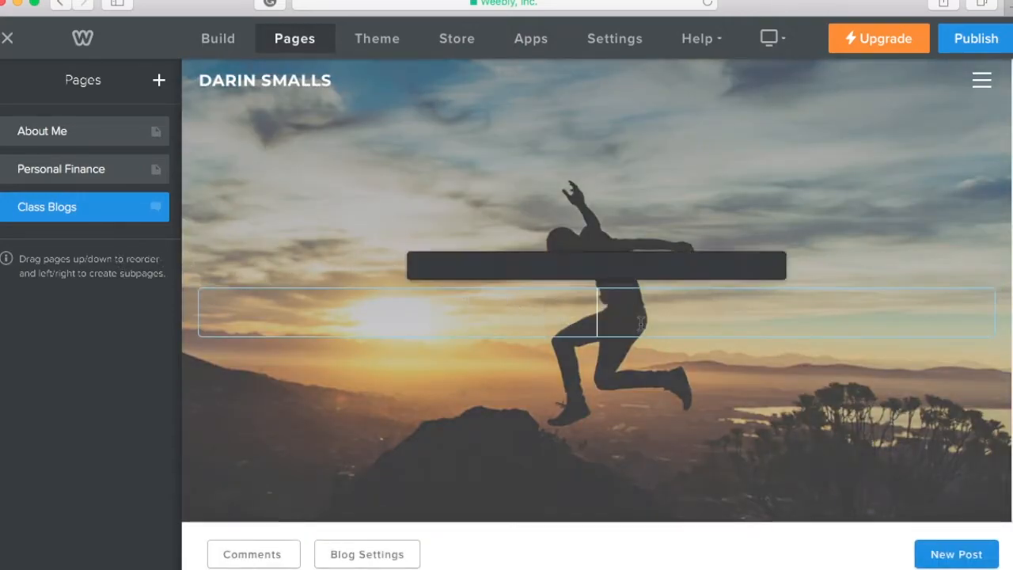
text(Class B)
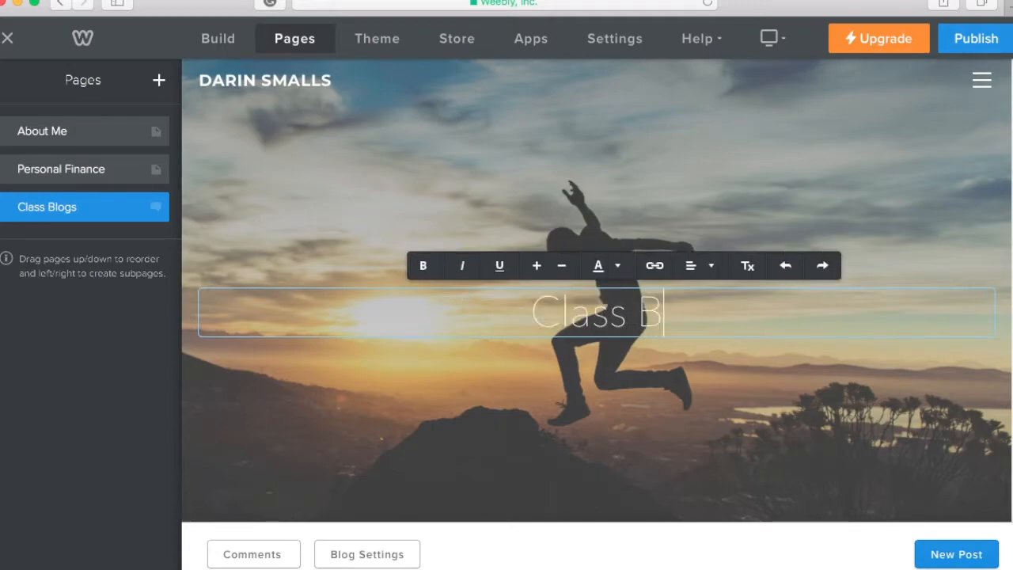
text(logs)
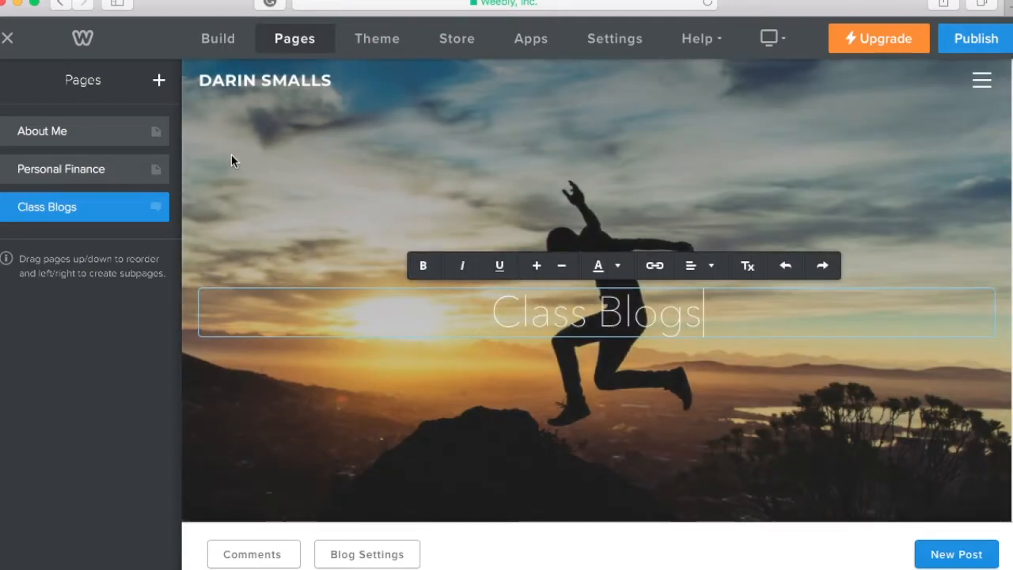
Add a blog page named "Portfolio Project" to the site
click(159, 80)
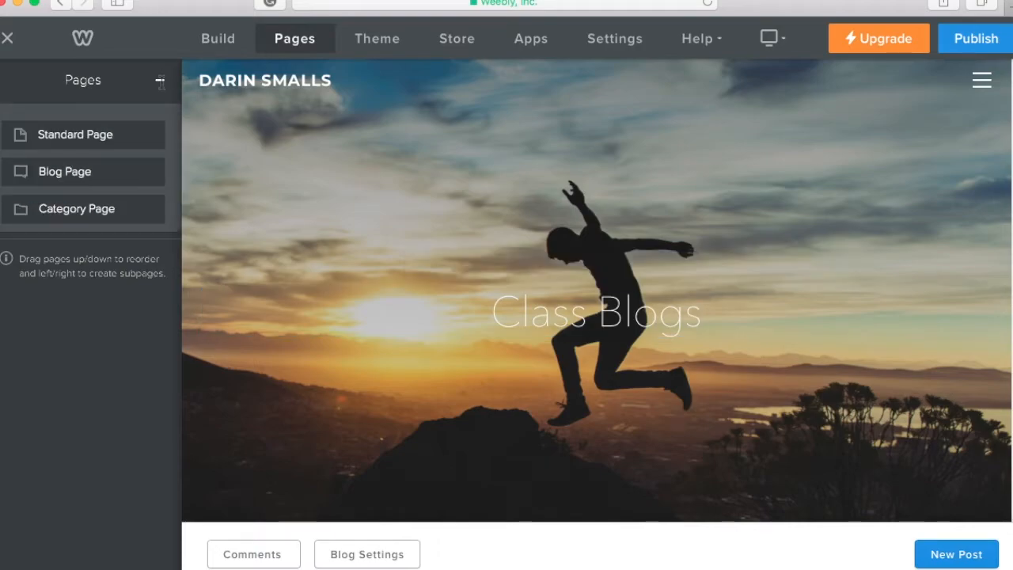
click(84, 171)
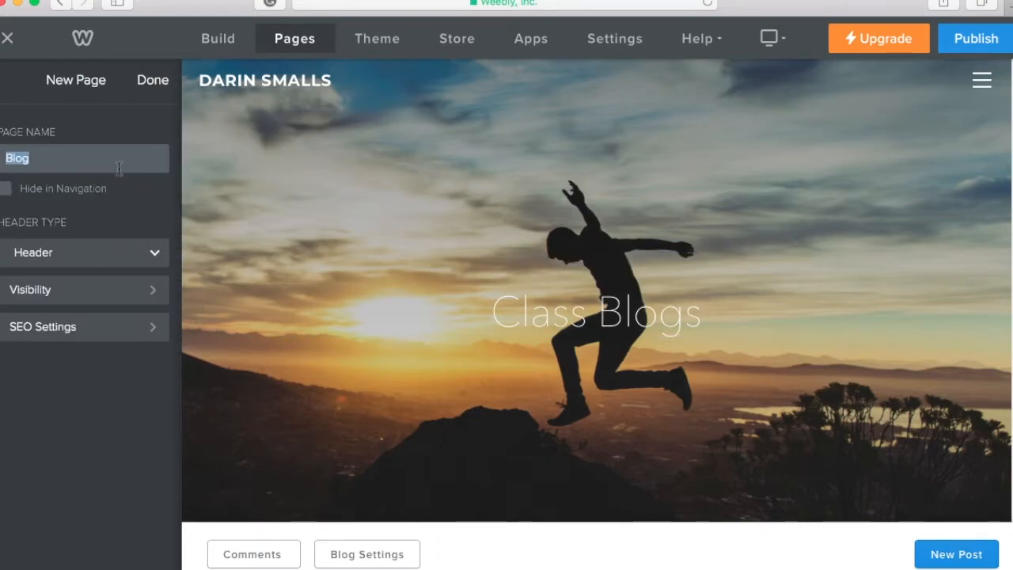
text(Prrtfolio Project)
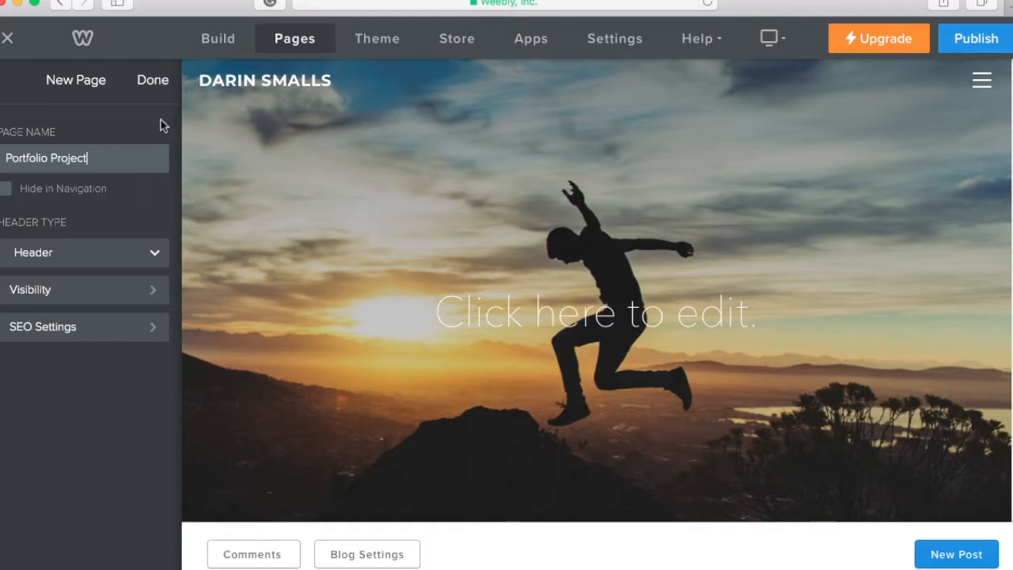
click(154, 83)
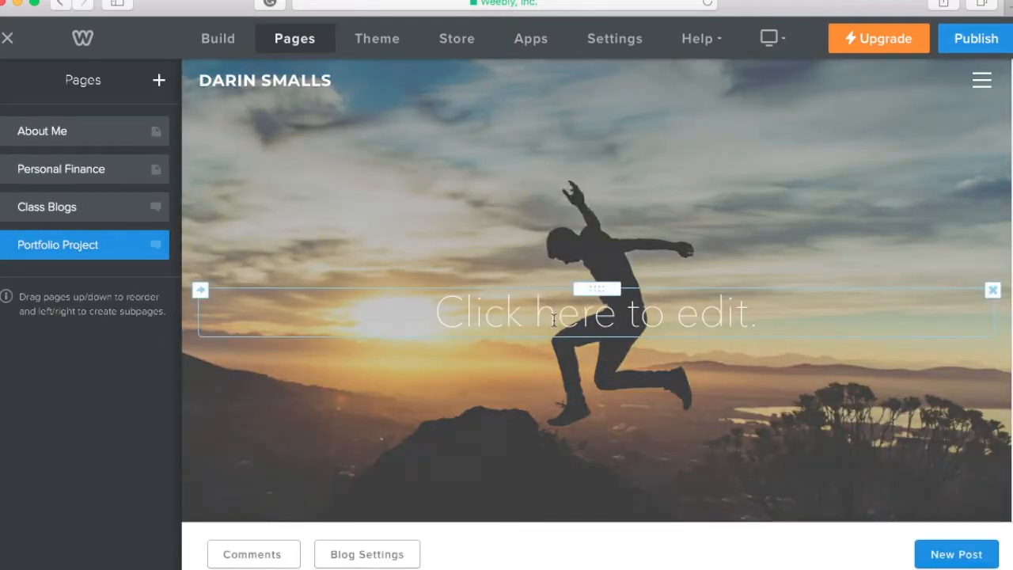
Replace the placeholder header text on the Portfolio Project page with "Portfolio Project"
click(554, 321)
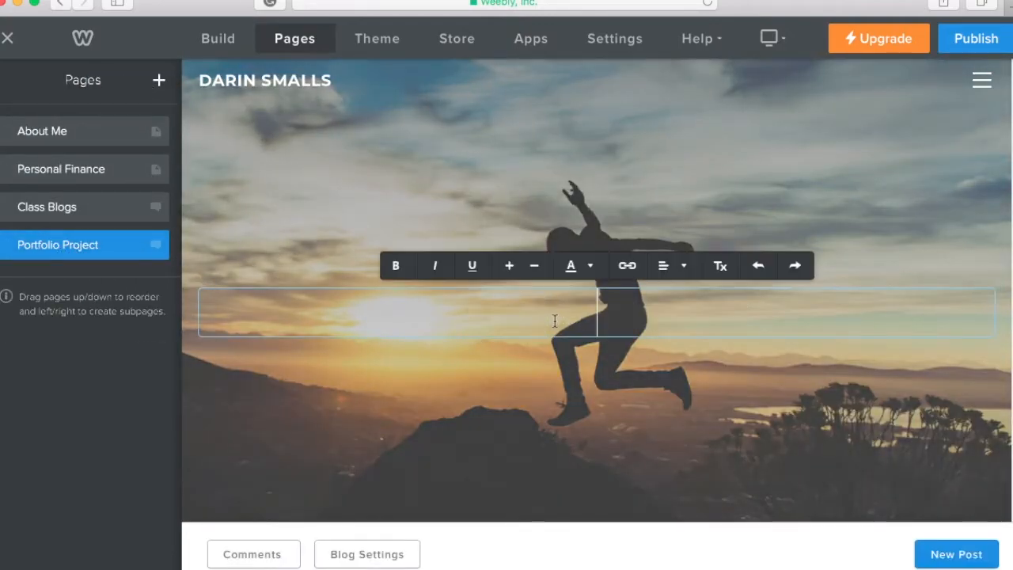
text(Port)
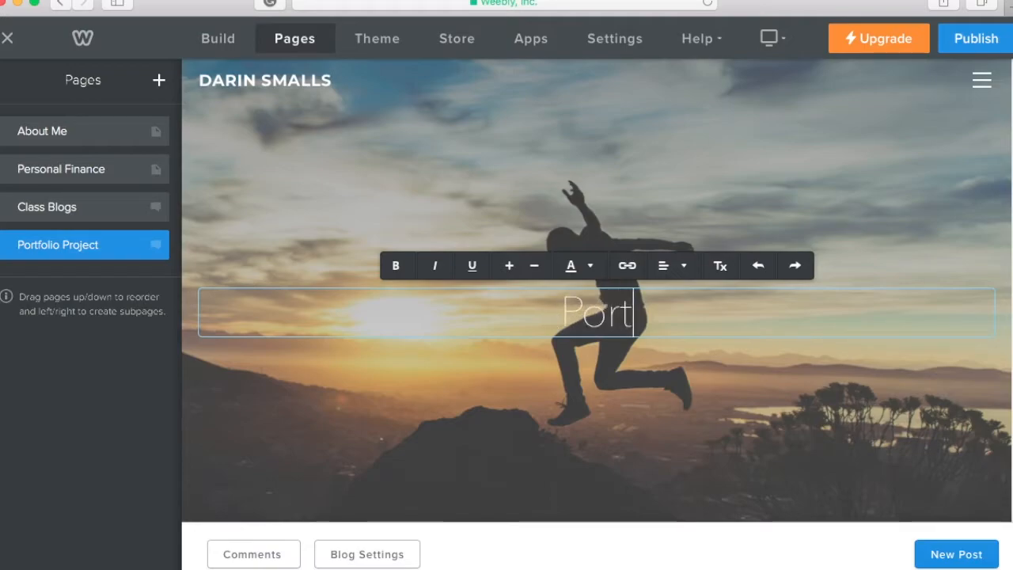
text(folio Project)
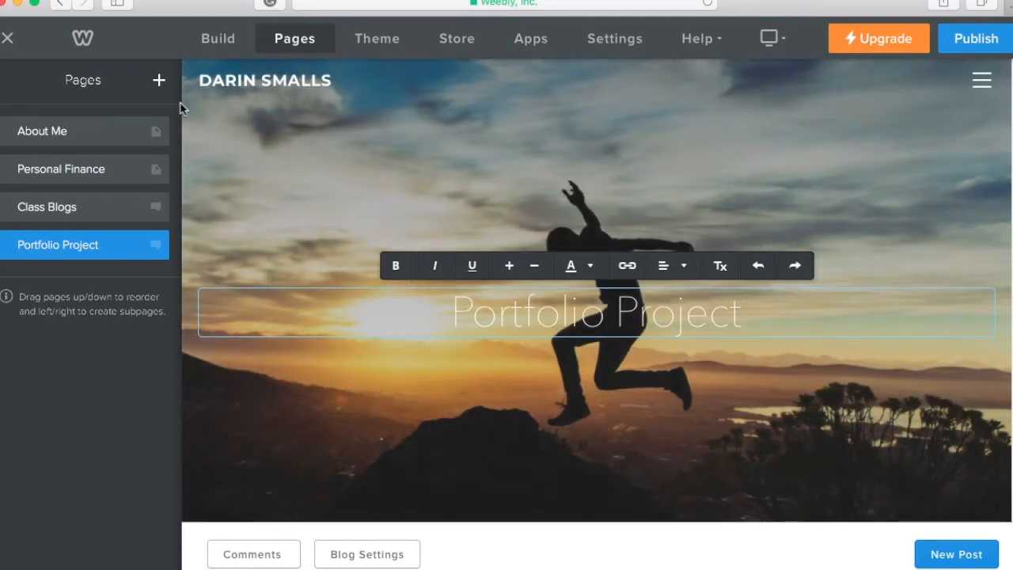
Add a standard page named "Career" to the site
click(158, 80)
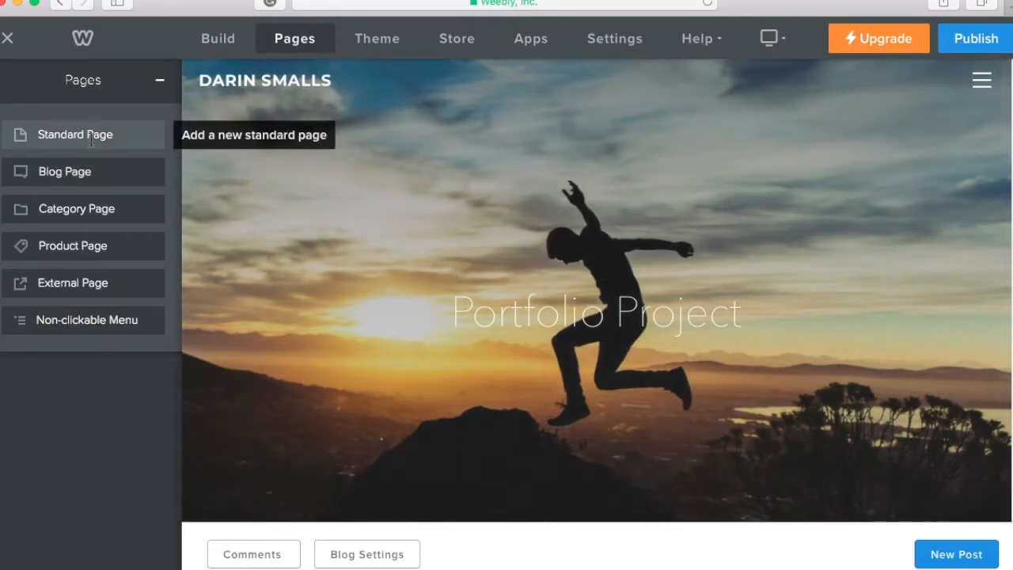
click(130, 135)
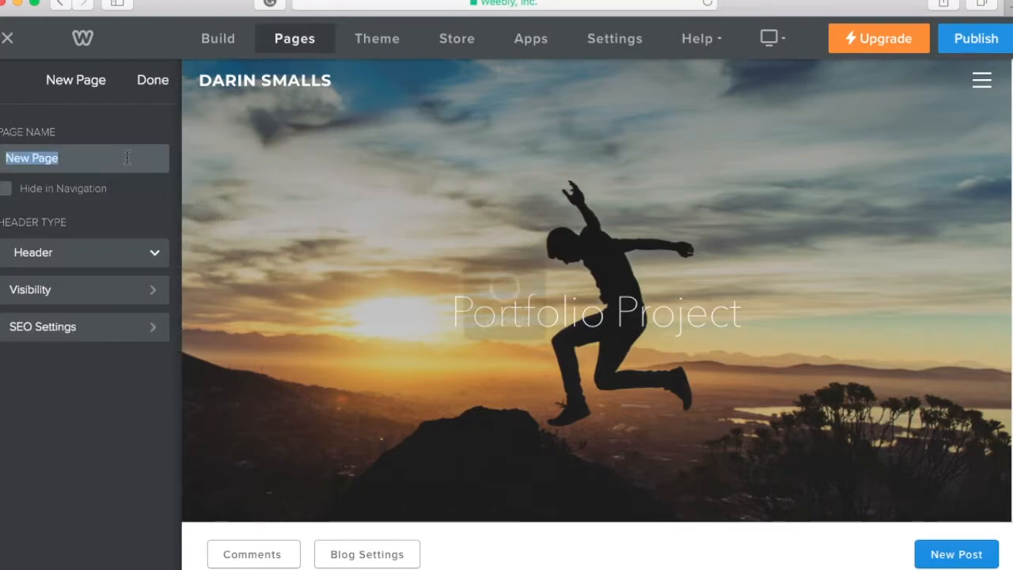
text(Career)
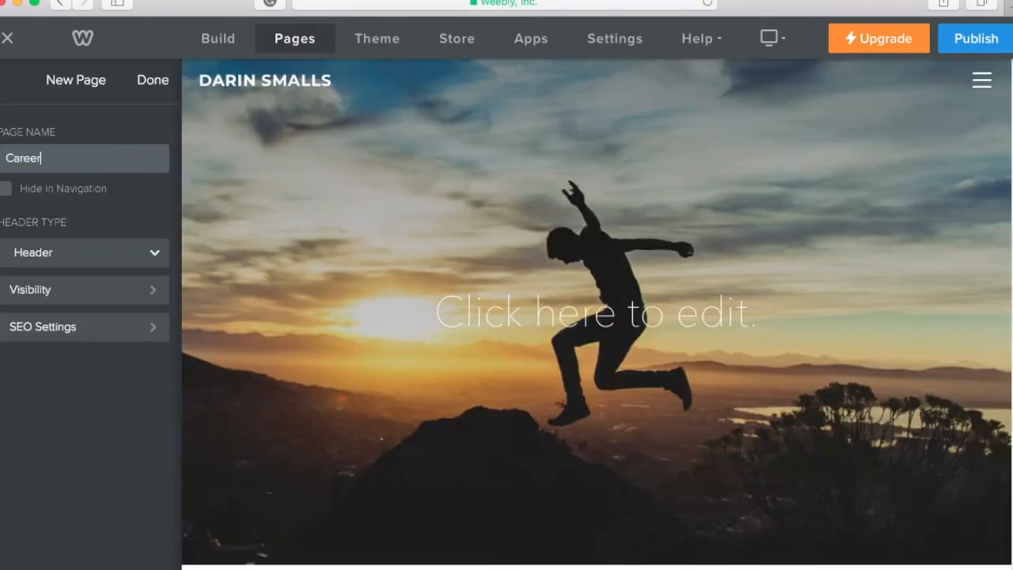
click(152, 82)
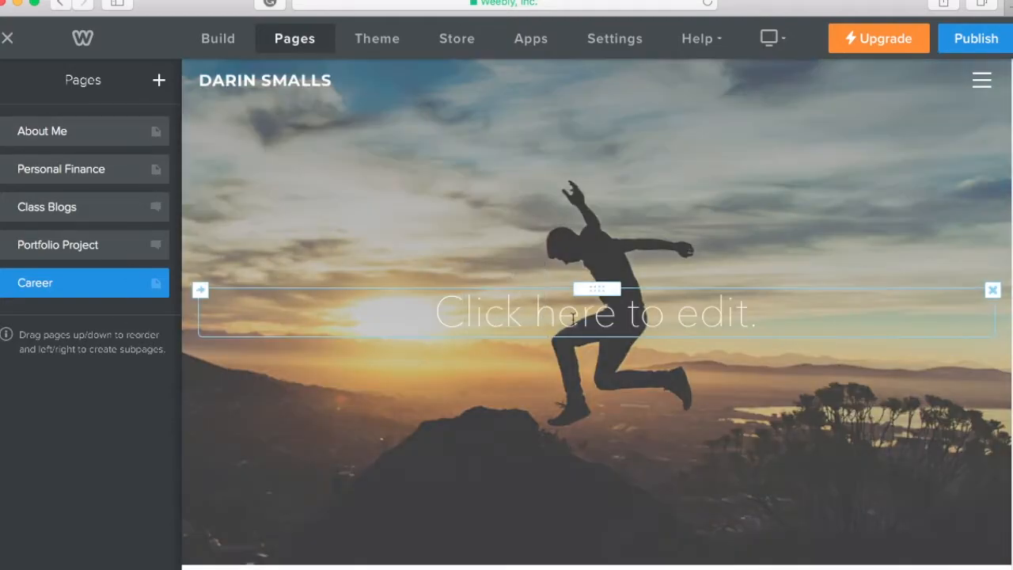
Replace the placeholder header text on the Career page with "Career"
click(572, 318)
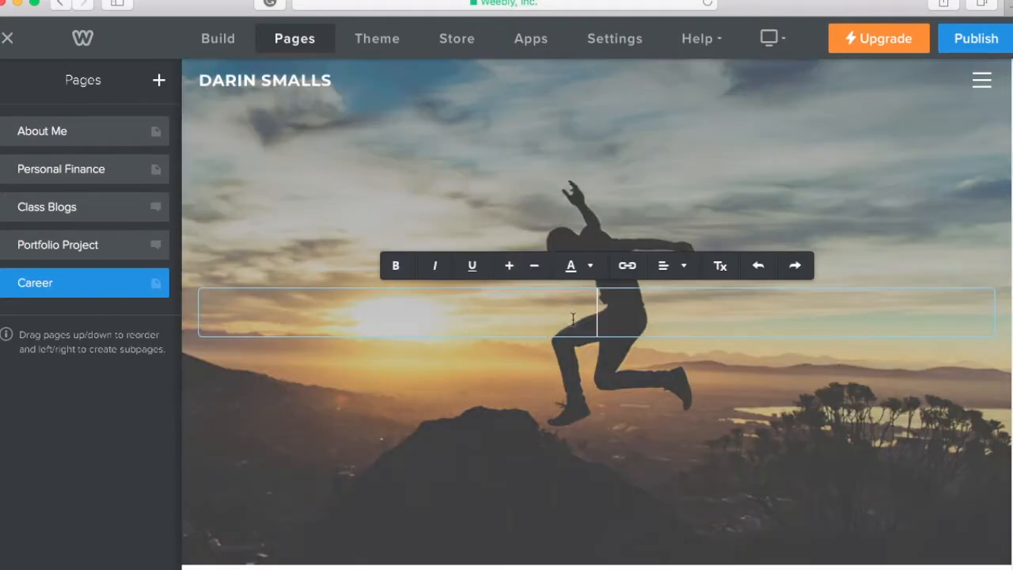
text(Career)
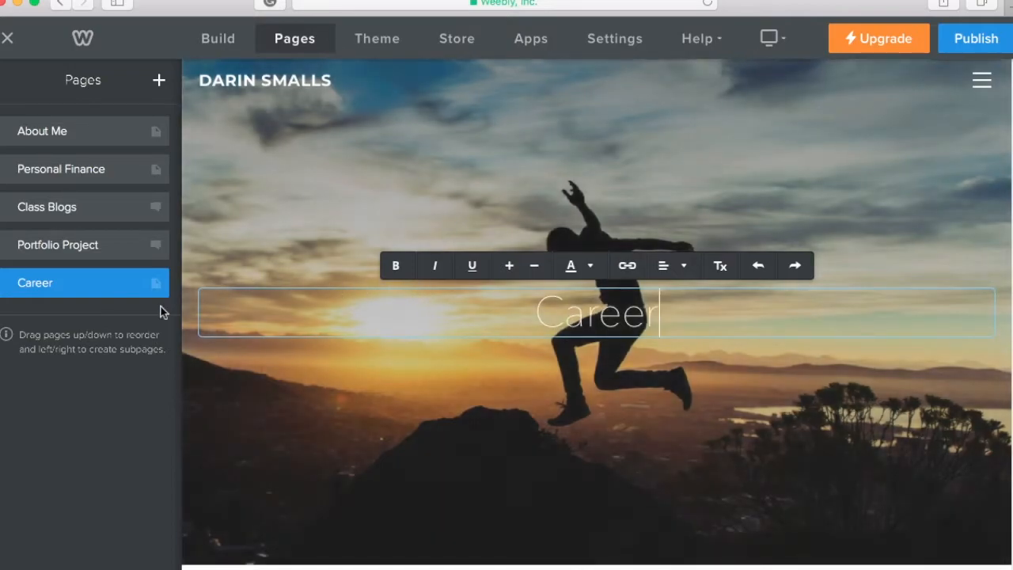
click(118, 363)
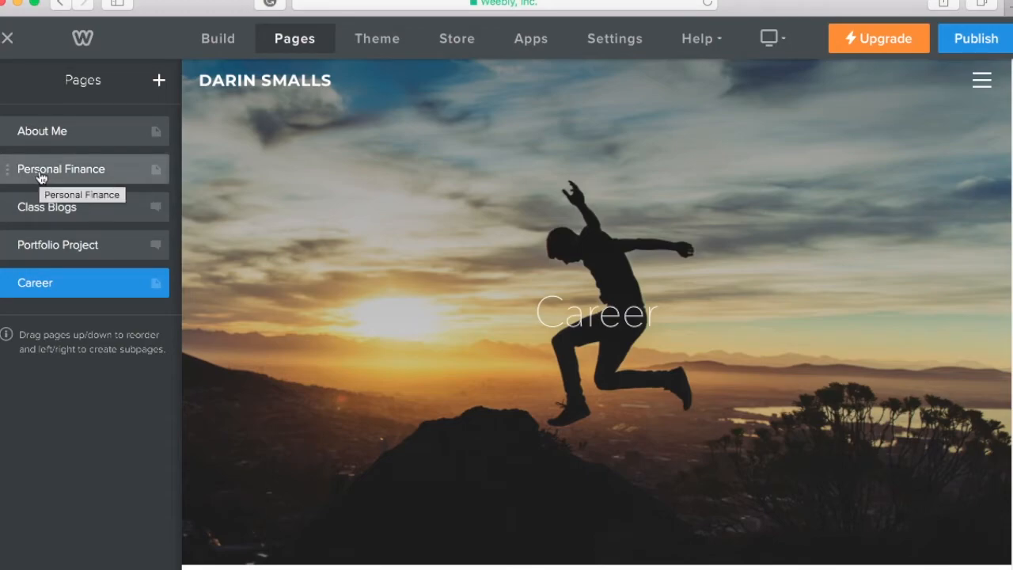
Make the Class Blogs, Portfolio Project and Career pages subpages of Personal Finance
mouse_move(27, 213)
mouse_down()
mouse_move(41, 213)
mouse_move(18, 213)
mouse_move(45, 218)
mouse_move(41, 208)
mouse_up()
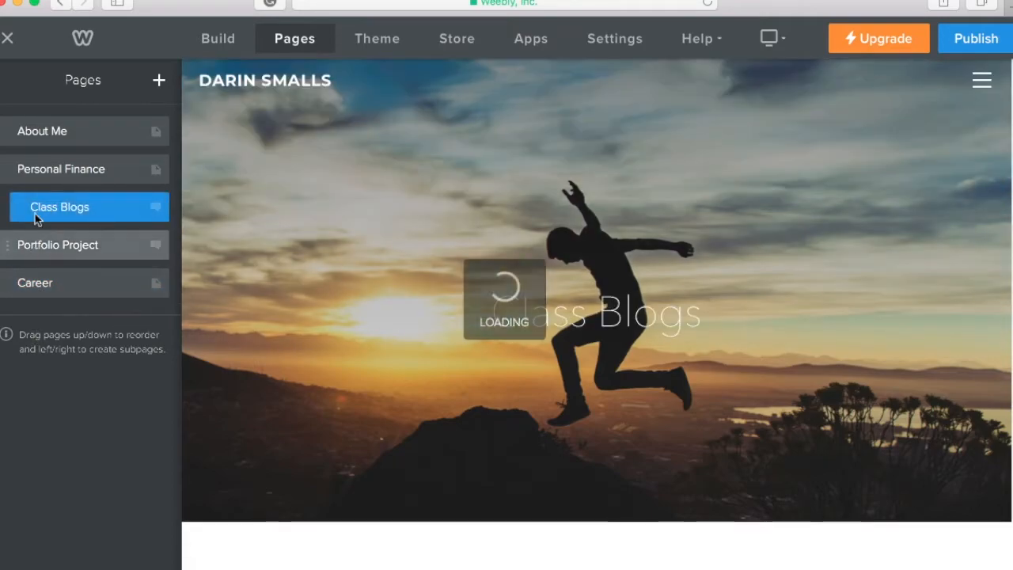
drag(34, 255, 50, 261)
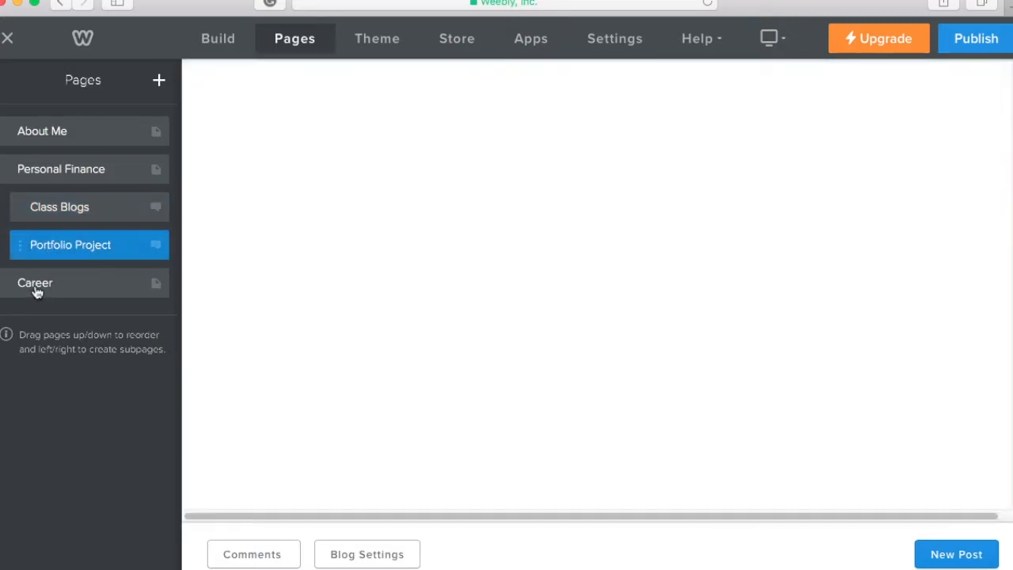
click(34, 290)
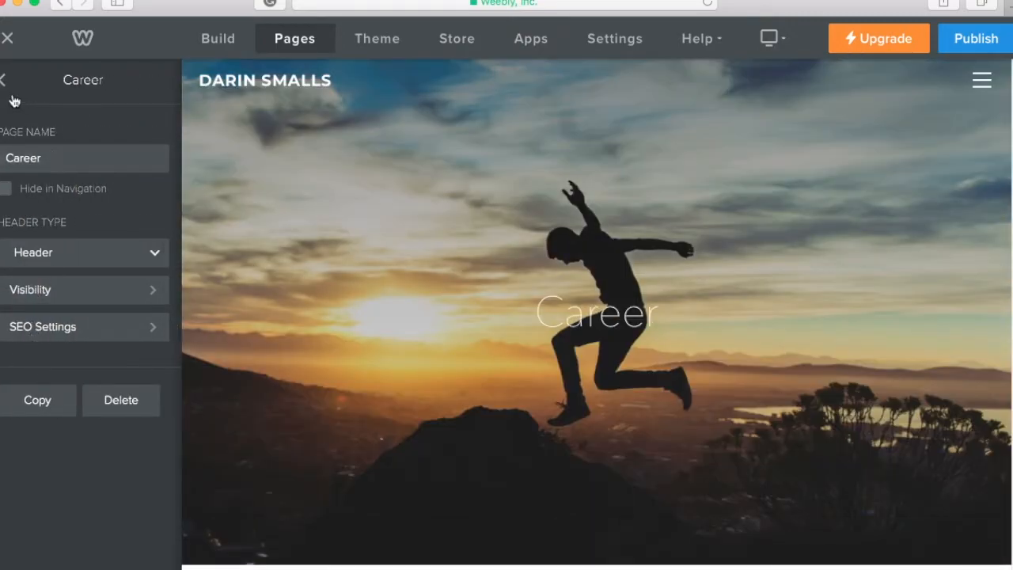
click(7, 83)
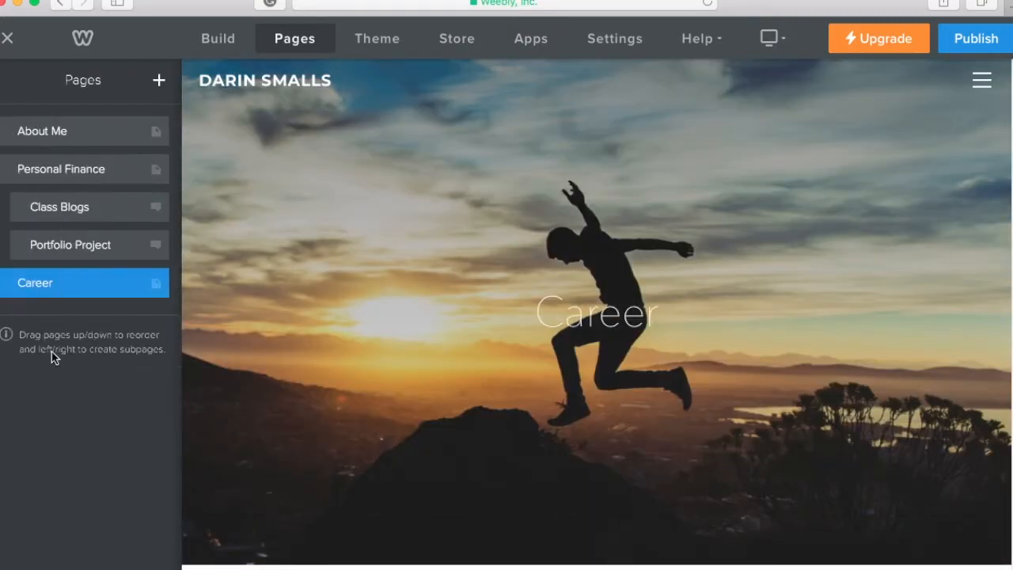
drag(60, 287, 75, 287)
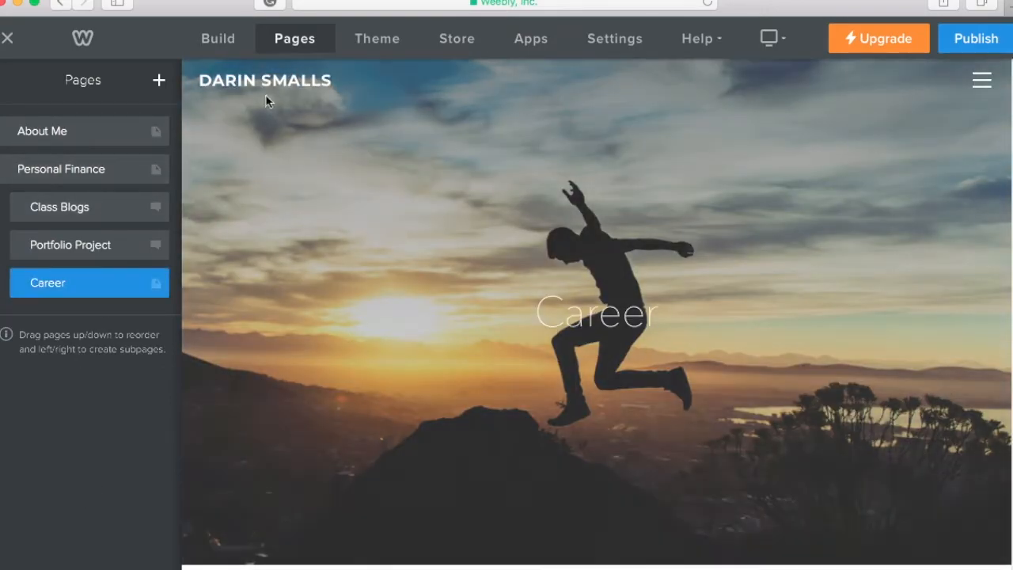
Return to building the page and check the page hierarchy in the site's navigation menu
mouse_move(227, 68)
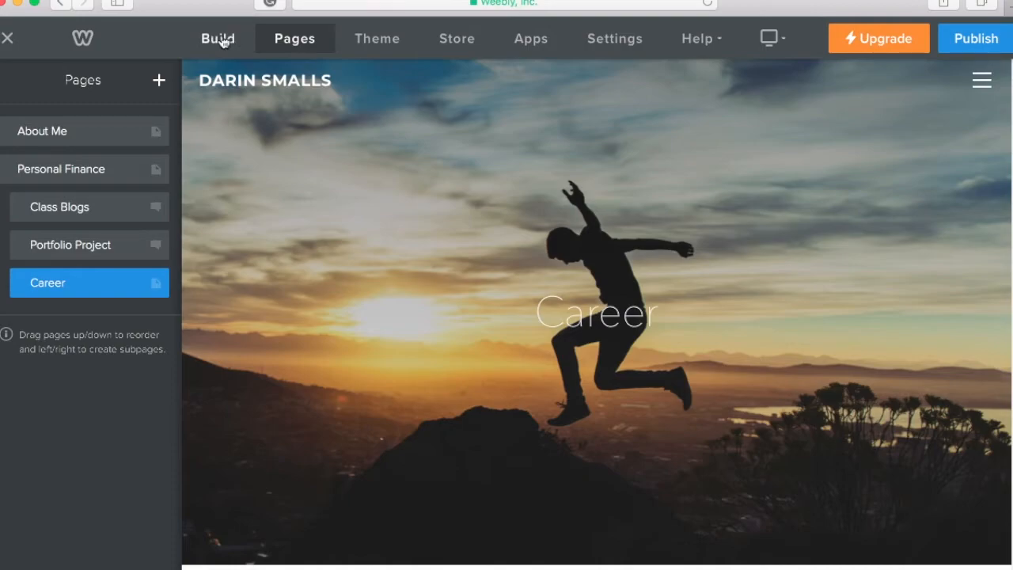
click(222, 40)
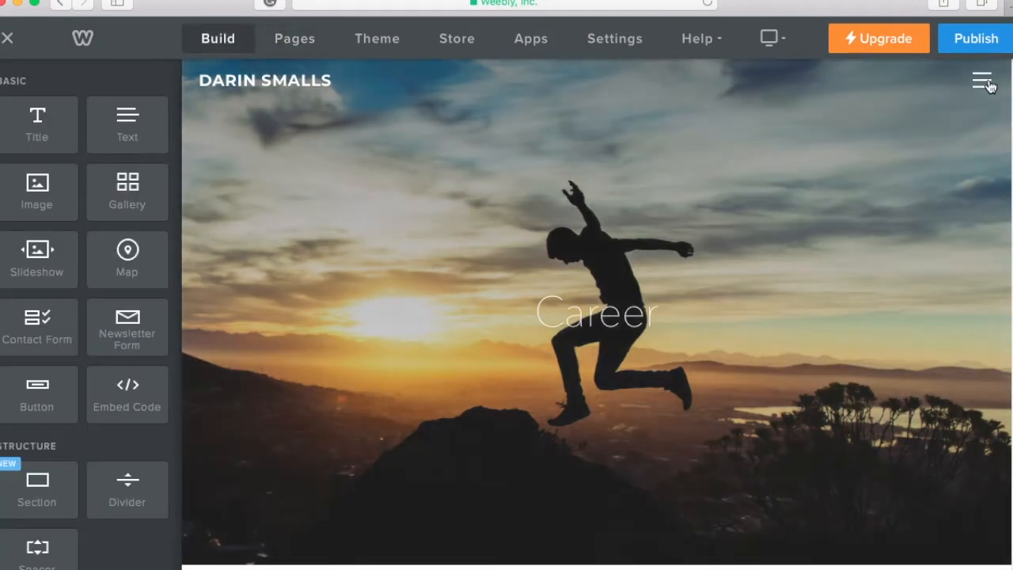
click(984, 83)
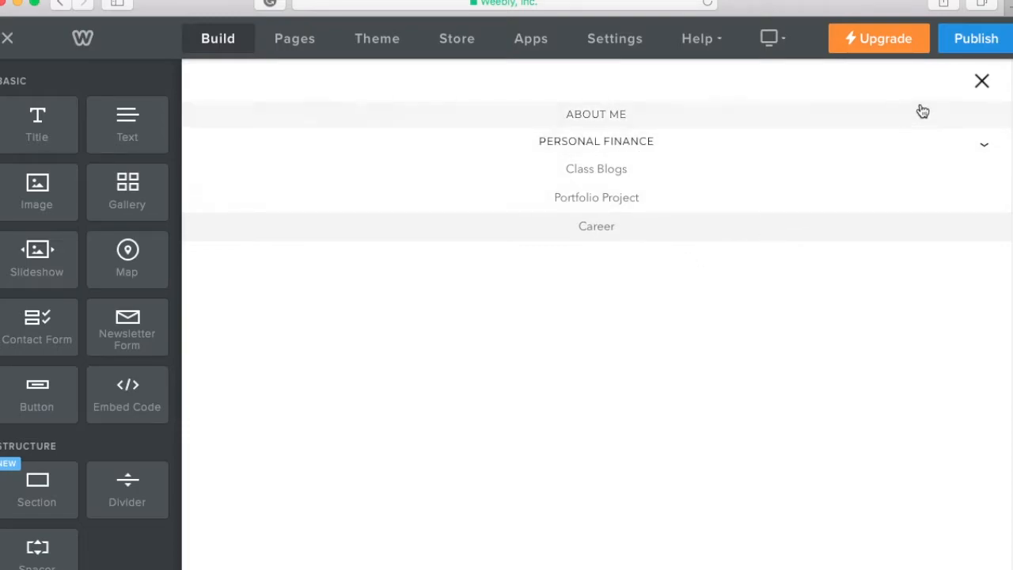
click(980, 83)
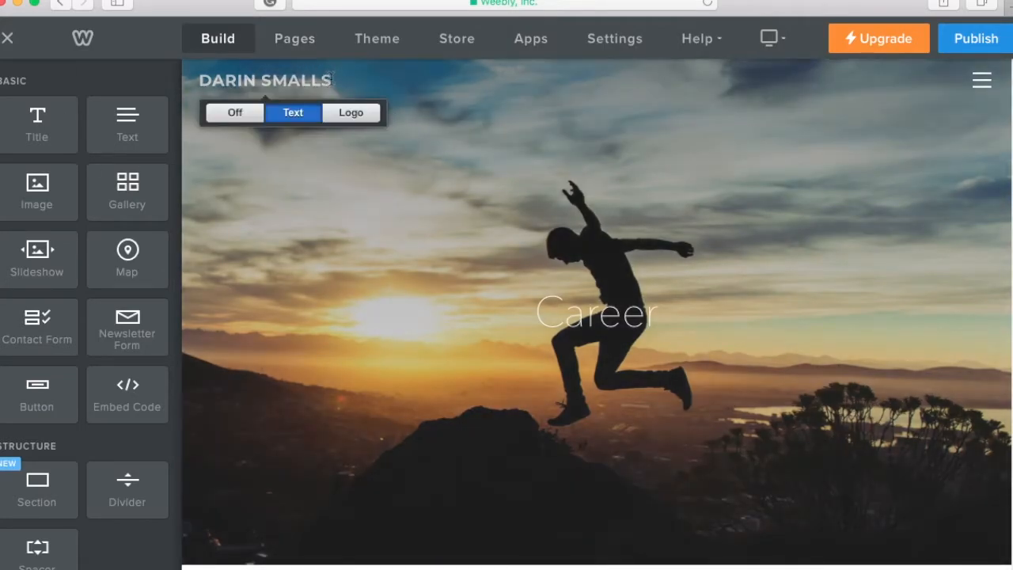
Replace the site title in the page header with the site owner's full name
drag(330, 79, 117, 66)
text(BRYAN)
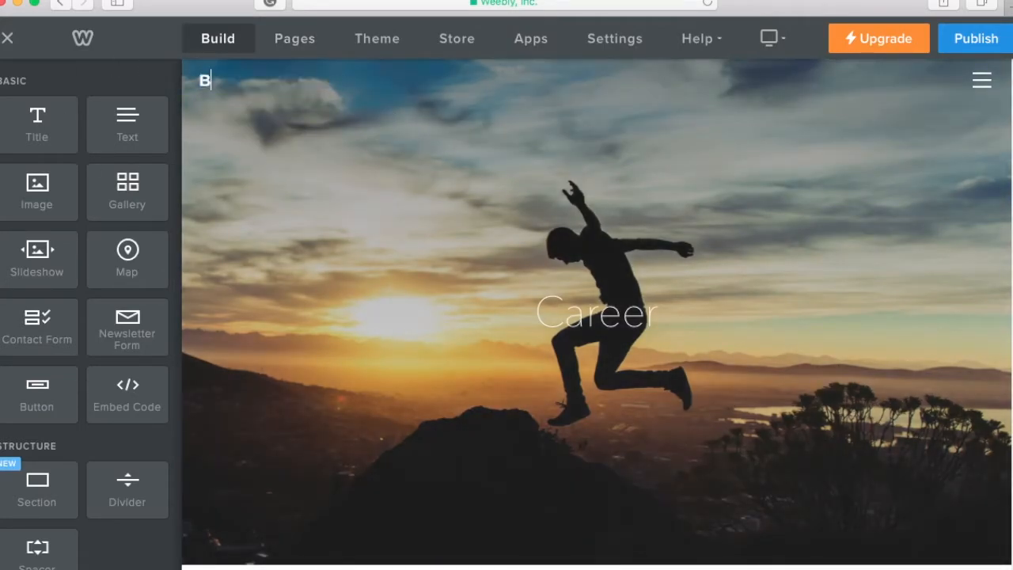
text( DOVICHI)
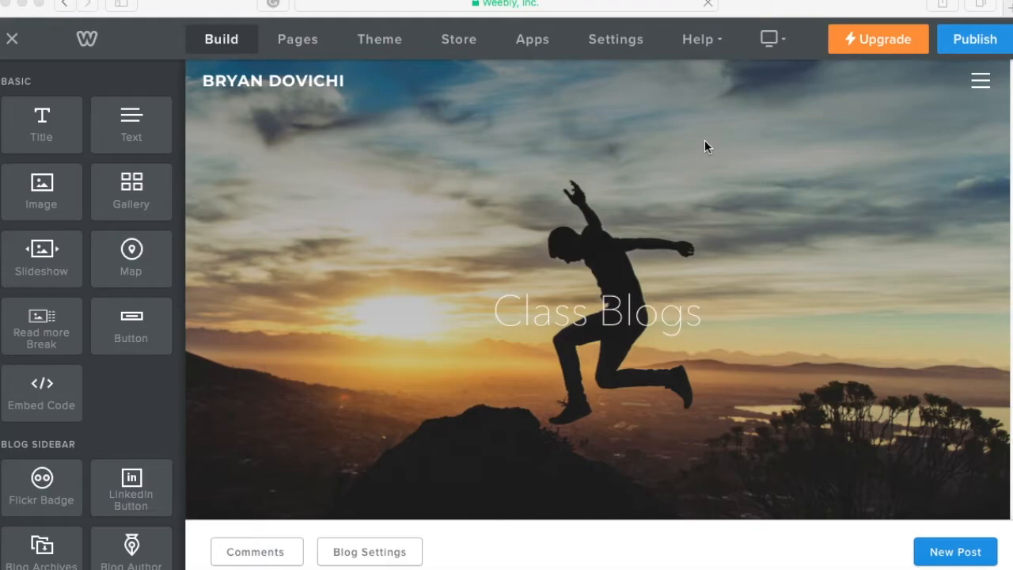
Start a new blog post on the Portfolio Project page and title it "Example"
click(981, 82)
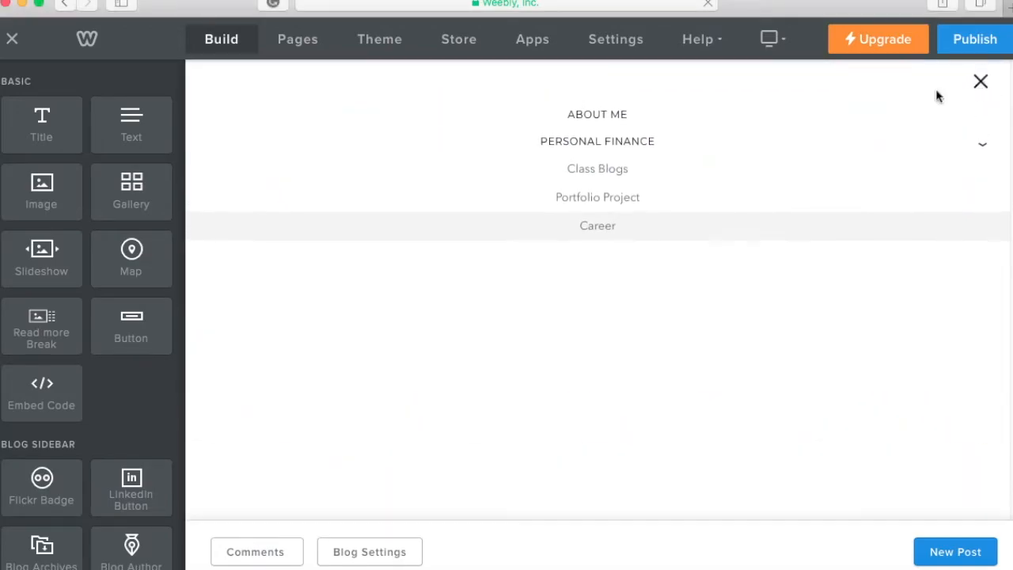
click(604, 200)
scroll(555, 227, down, 10)
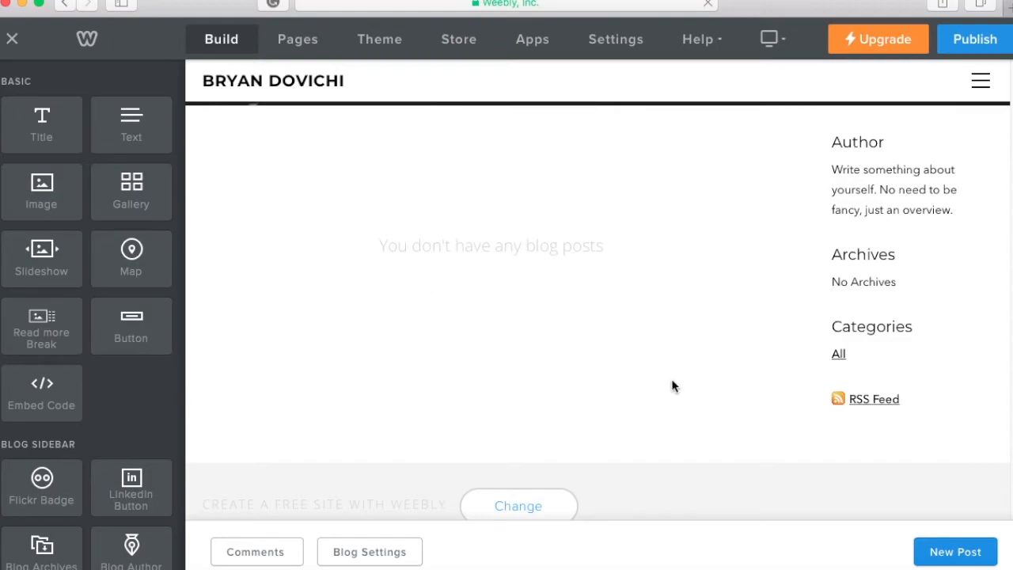
click(952, 554)
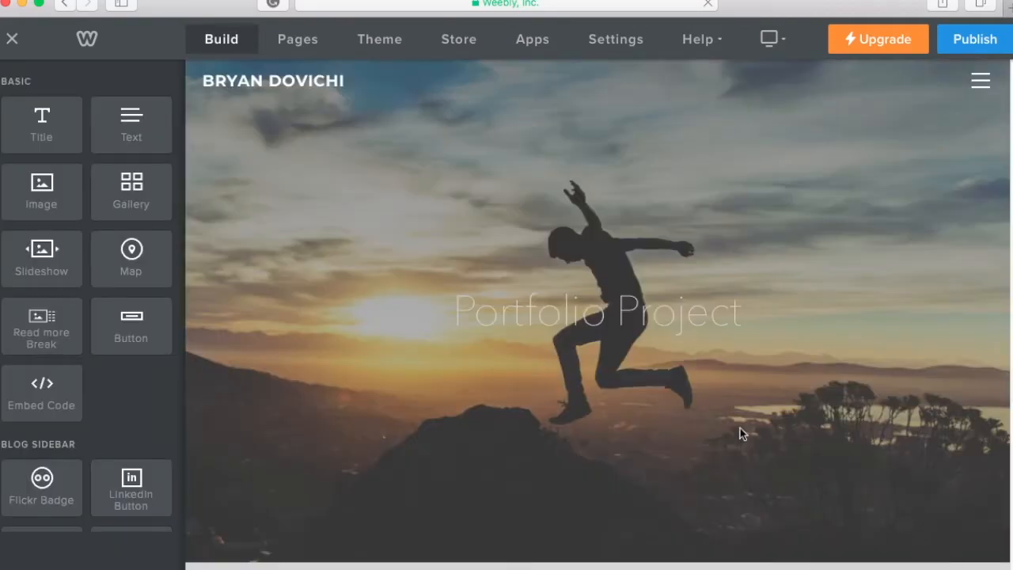
scroll(586, 366, down, 2)
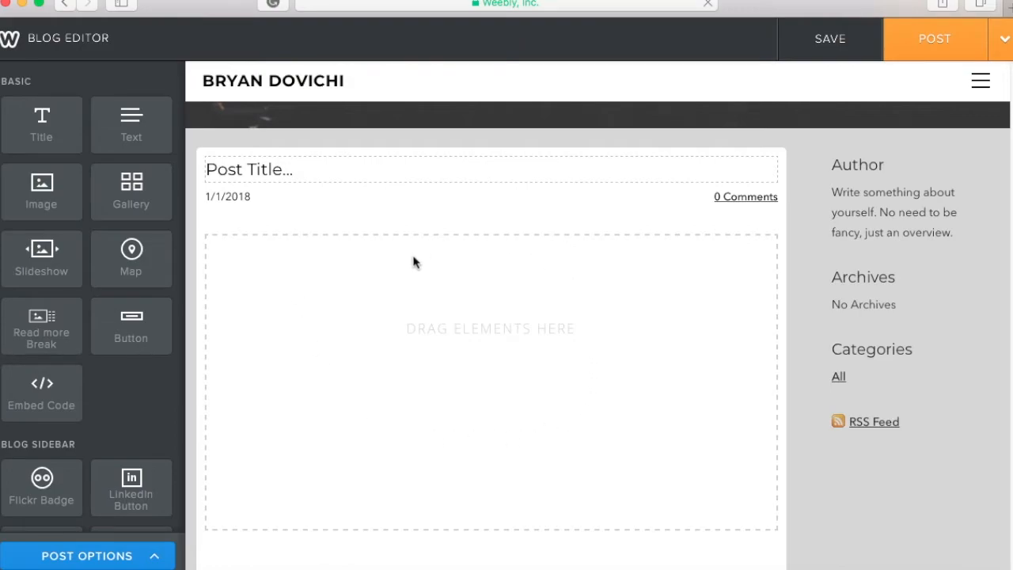
click(311, 174)
text(Example)
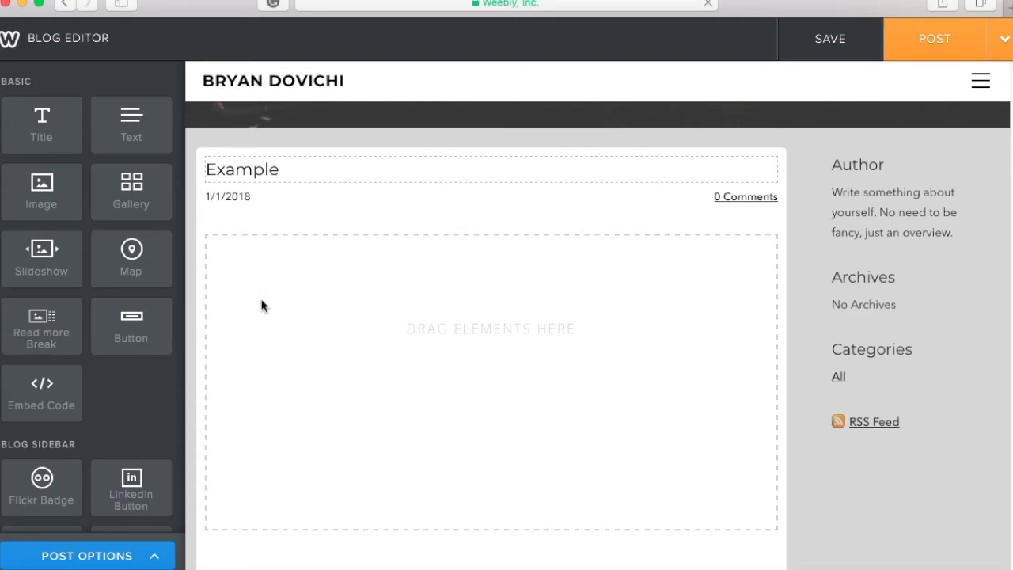
Add a text element to the post body and set its text to "Text Box."
scroll(92, 175, down, 10)
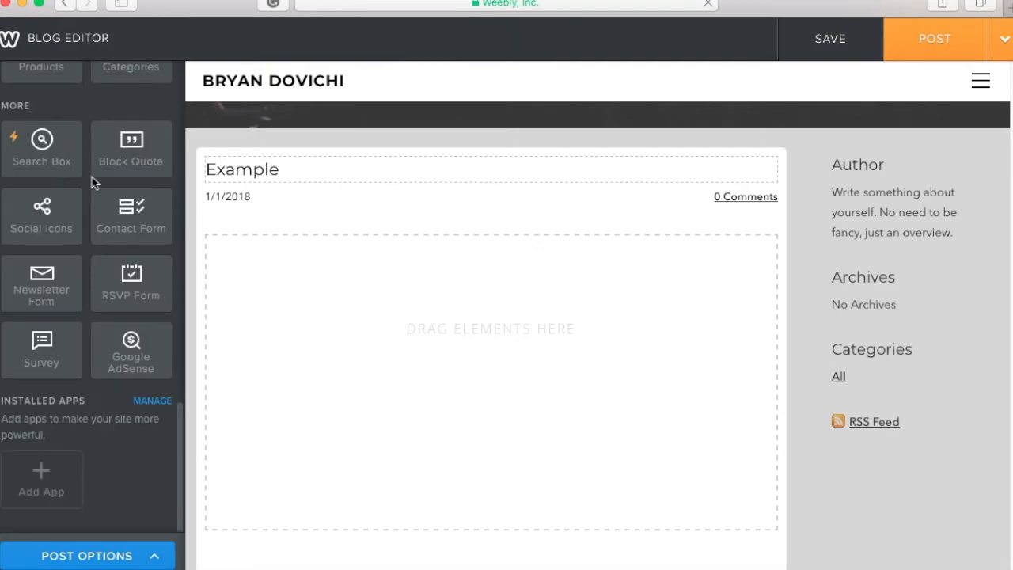
scroll(92, 180, up, 7)
scroll(92, 179, up, 3)
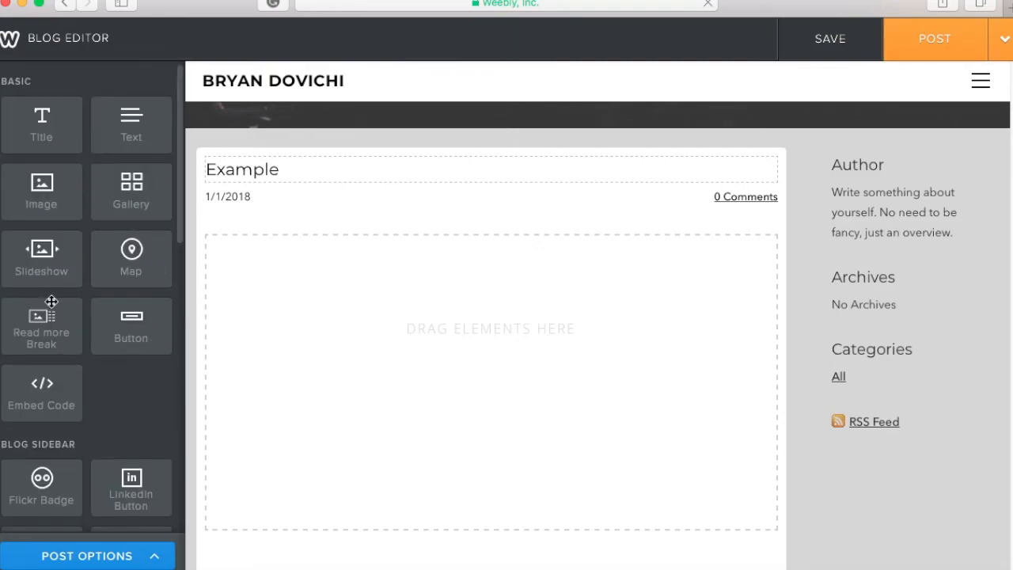
scroll(51, 301, down, 10)
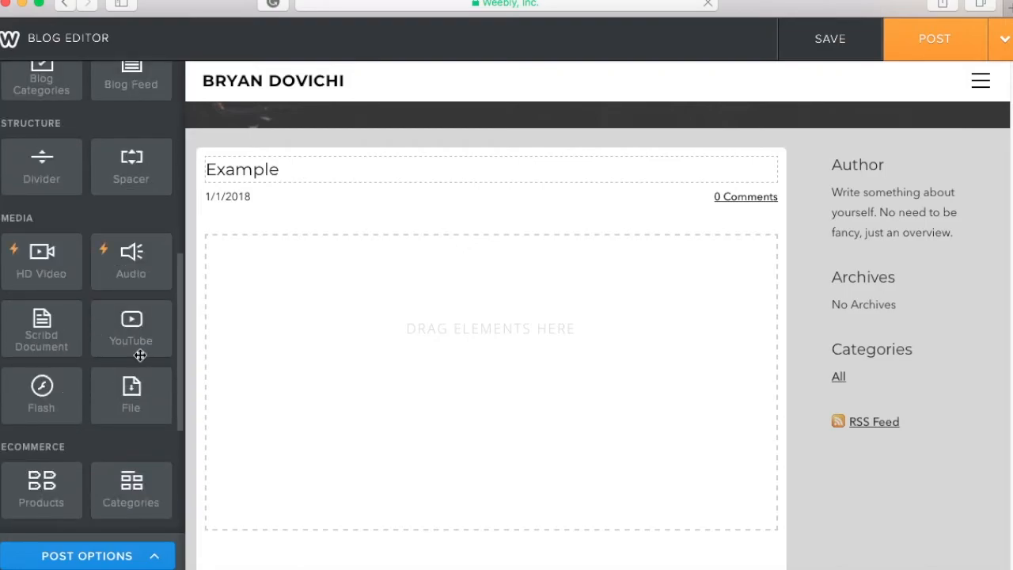
scroll(93, 317, up, 10)
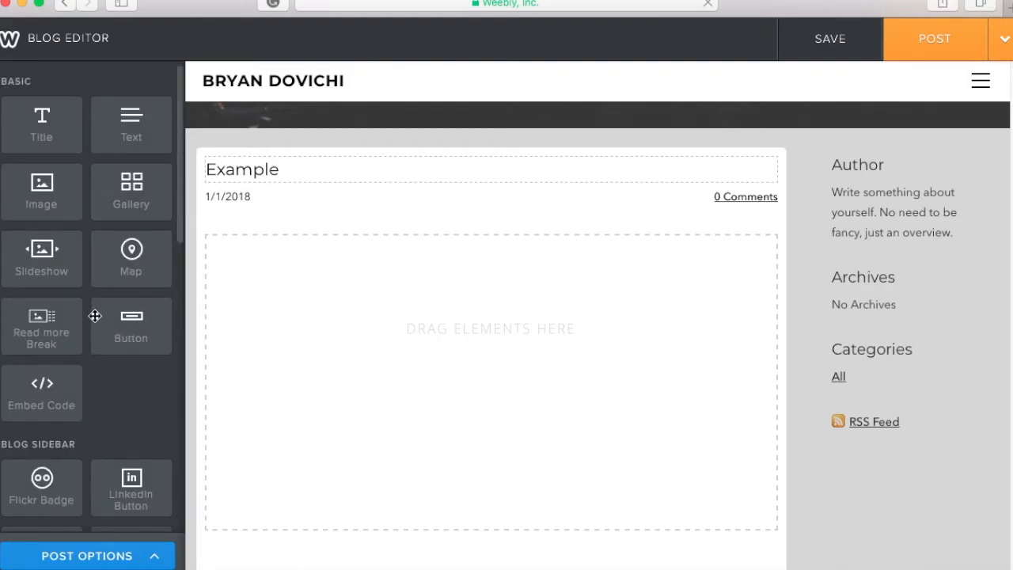
drag(129, 124, 341, 269)
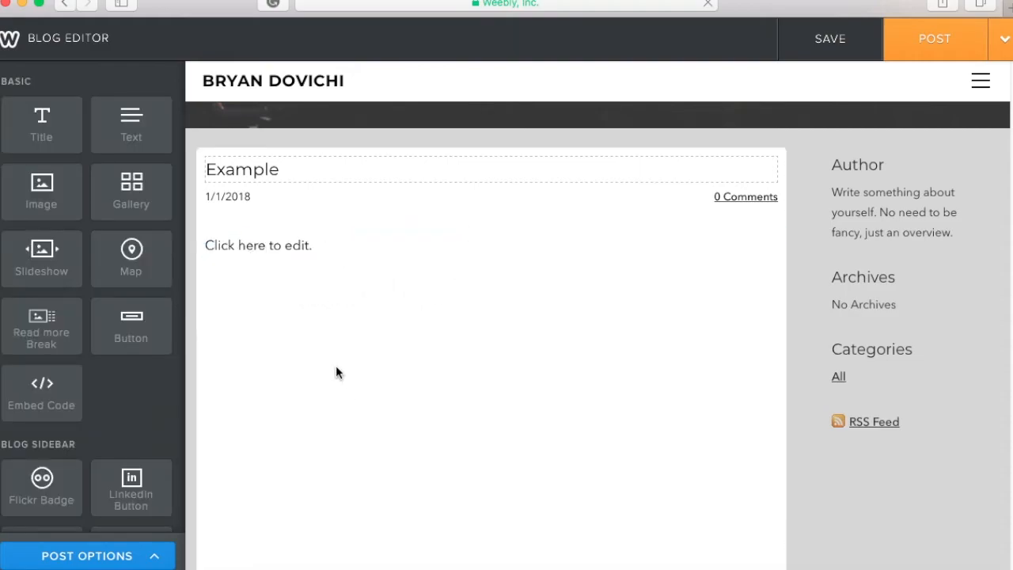
click(280, 247)
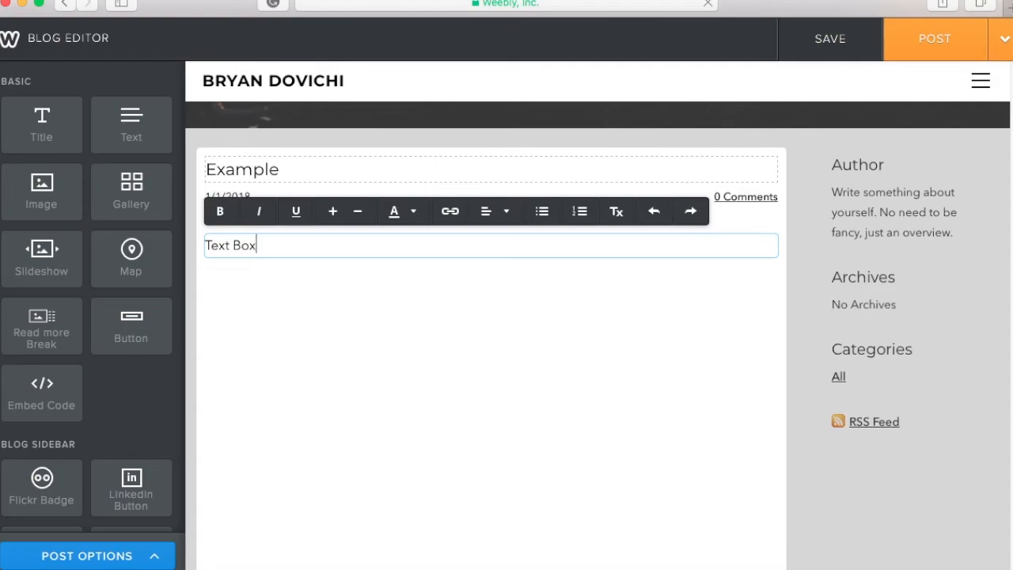
click(350, 363)
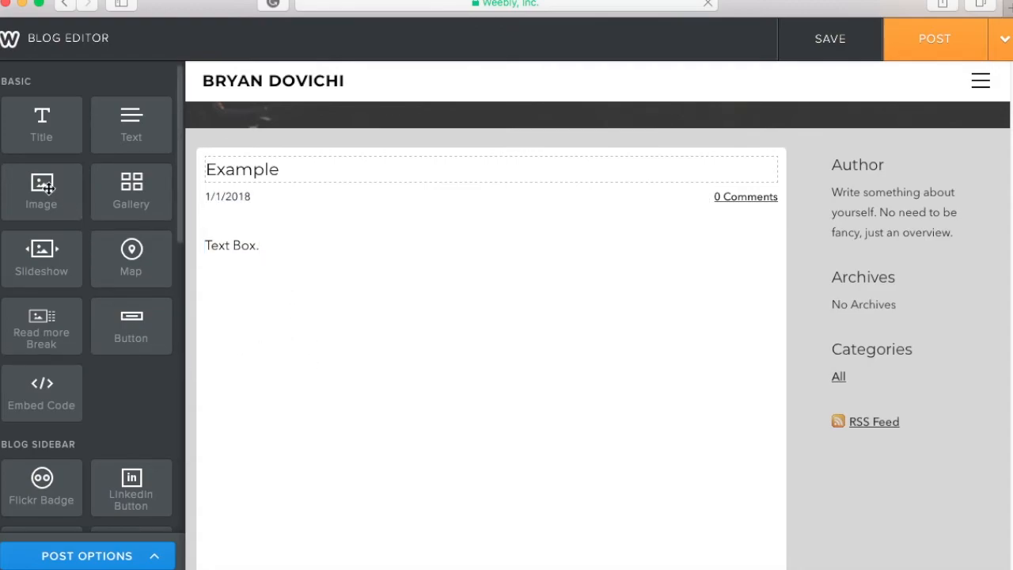
Place an empty image element below the text and publish the post without sharing it
drag(41, 197, 375, 289)
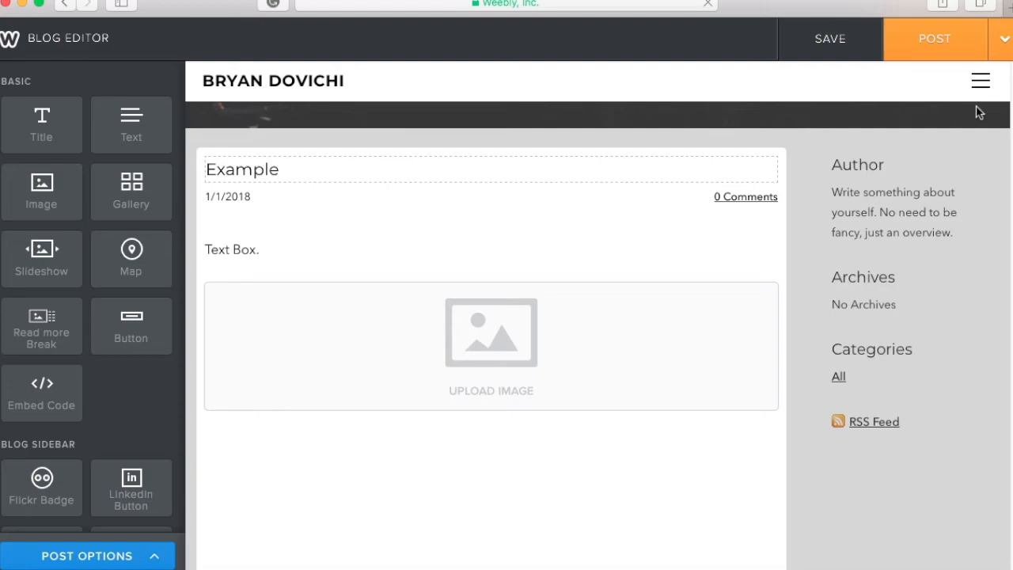
click(943, 48)
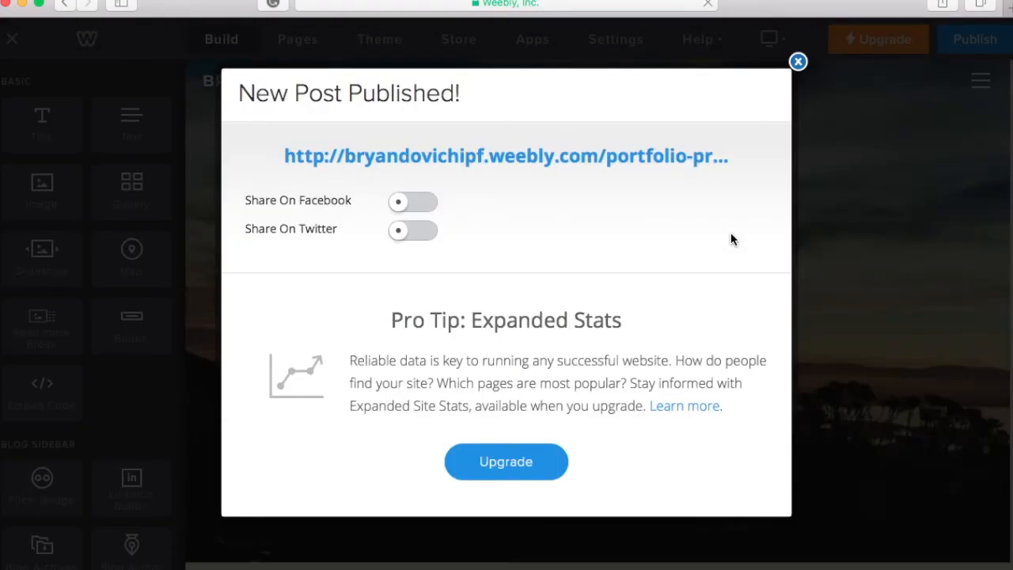
click(799, 64)
Reopen the Example post, append "Another Example." to its text and publish the update
scroll(621, 364, down, 5)
scroll(625, 367, up, 2)
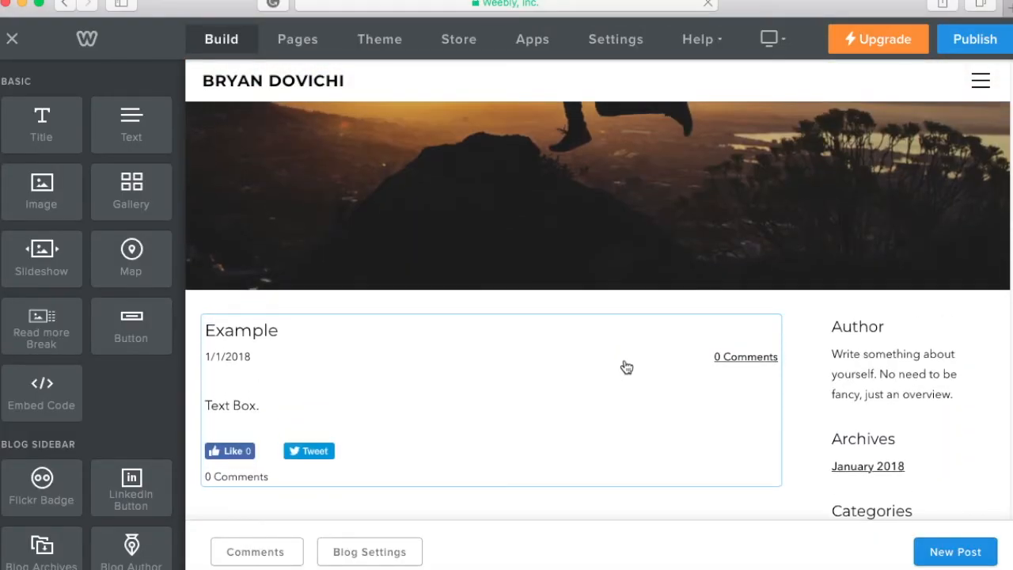
scroll(601, 420, up, 5)
scroll(624, 345, down, 8)
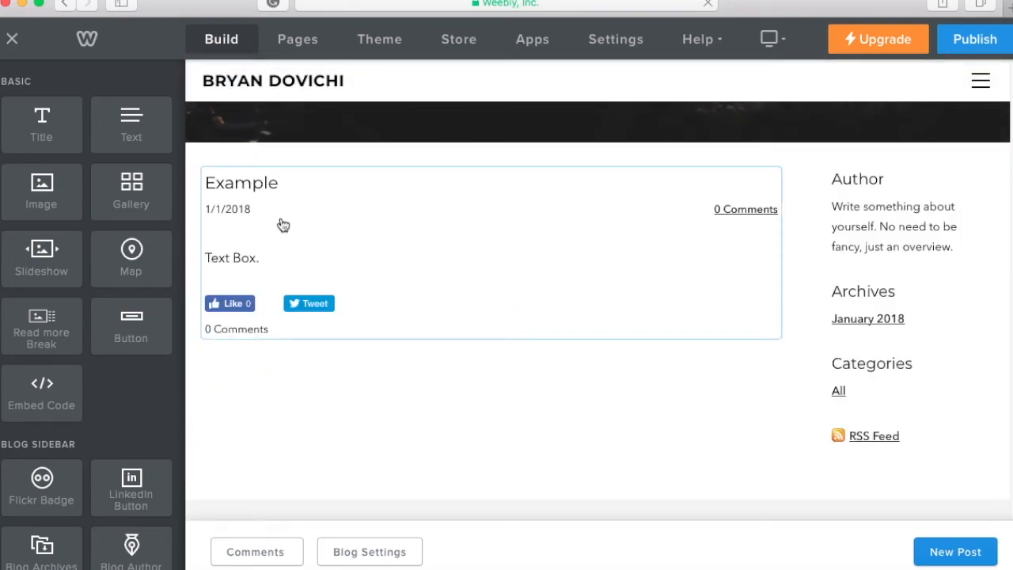
click(462, 266)
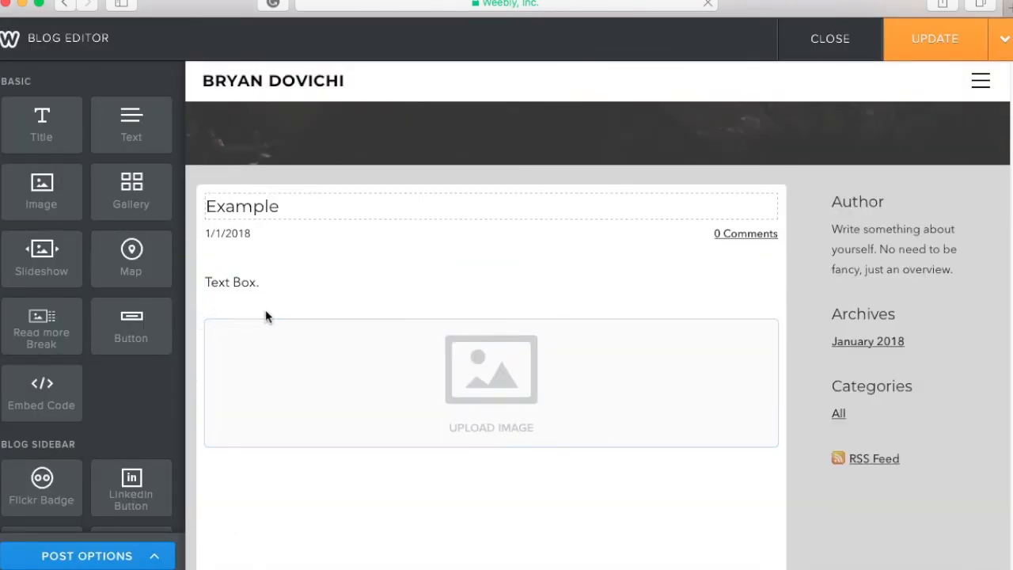
click(285, 281)
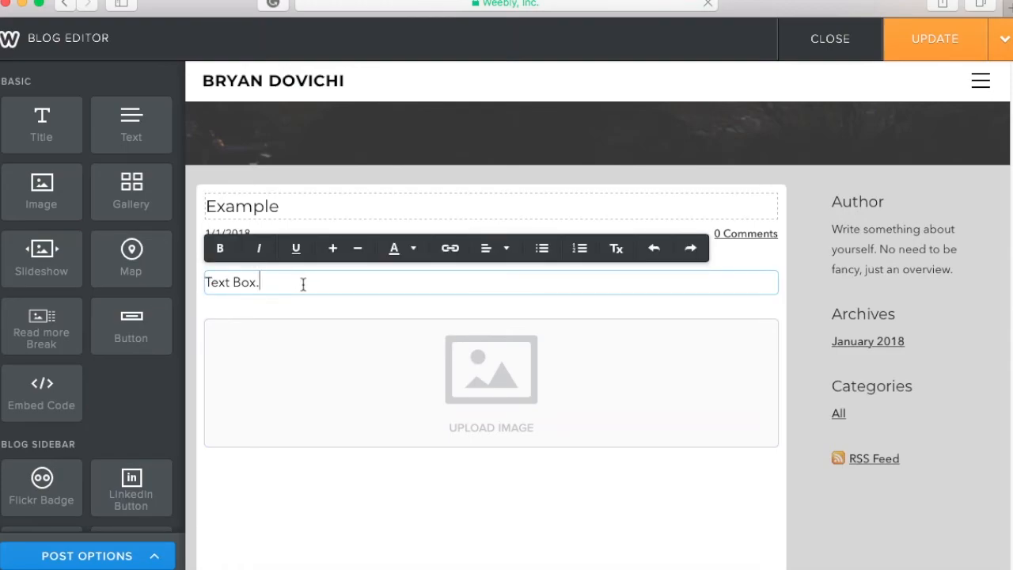
text(Another Example.)
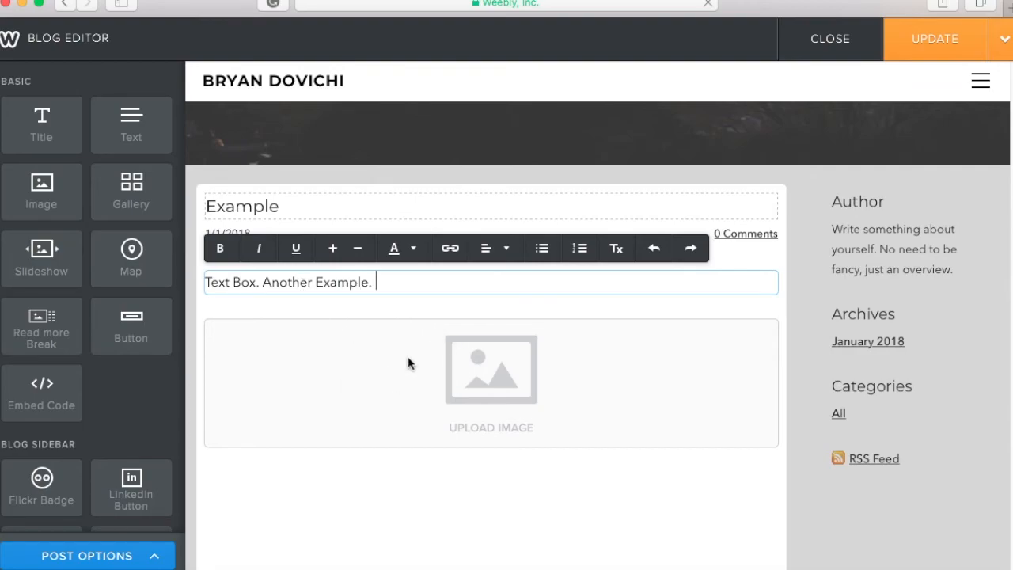
click(934, 49)
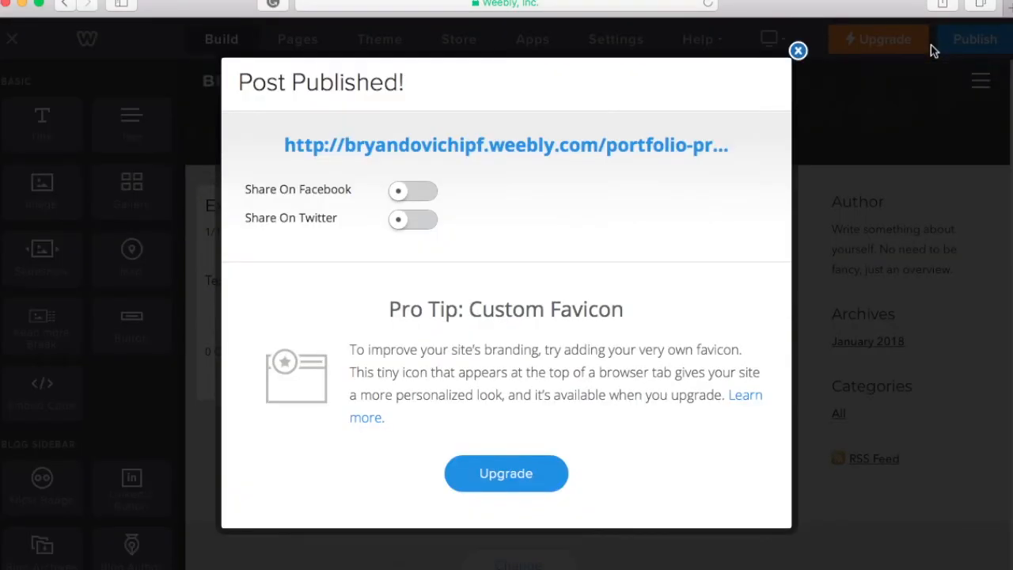
click(798, 51)
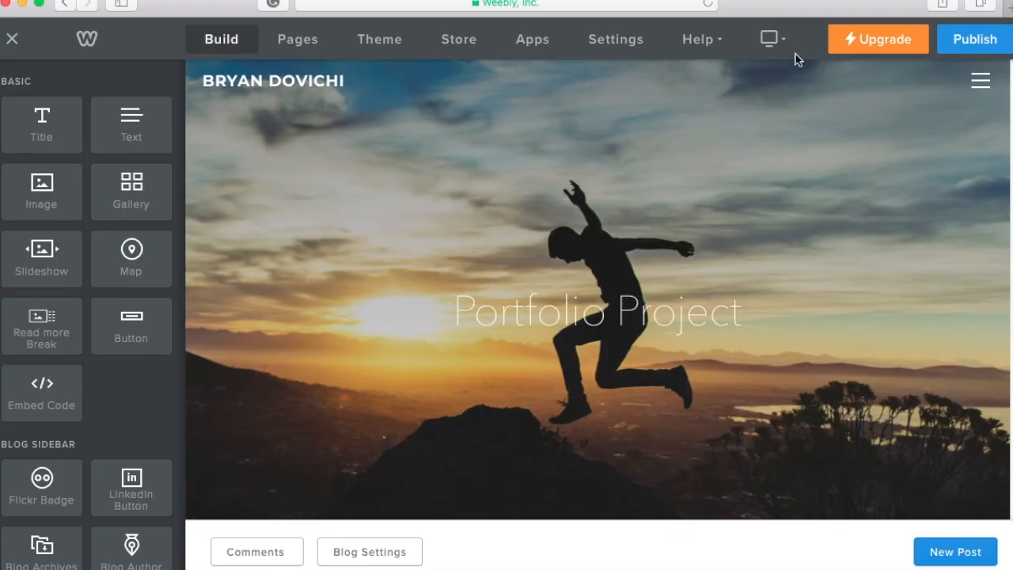
Check the updated post on the Portfolio Project page and publish the website
scroll(579, 328, down, 5)
scroll(577, 315, up, 1)
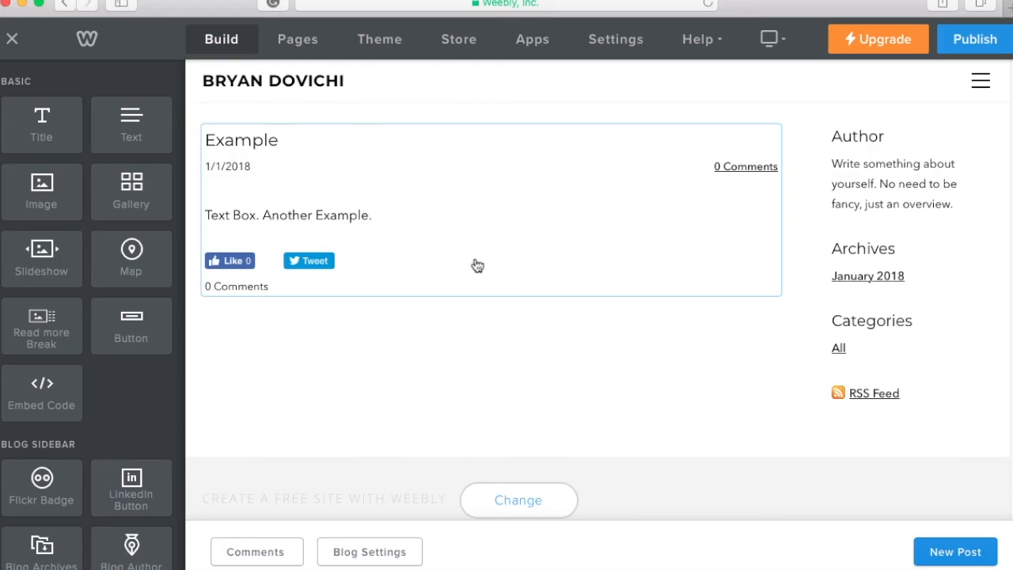
scroll(475, 264, up, 2)
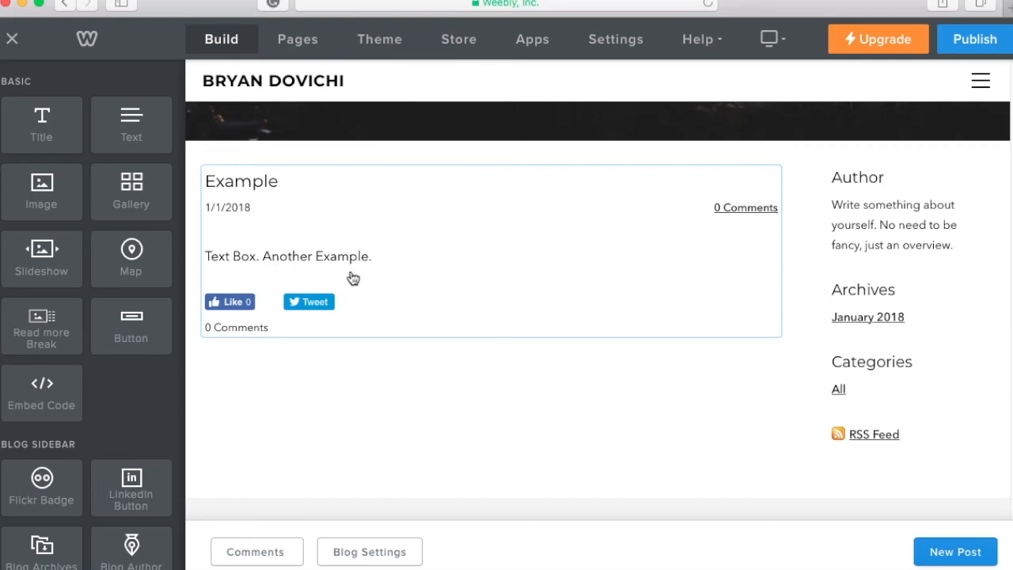
scroll(413, 277, up, 5)
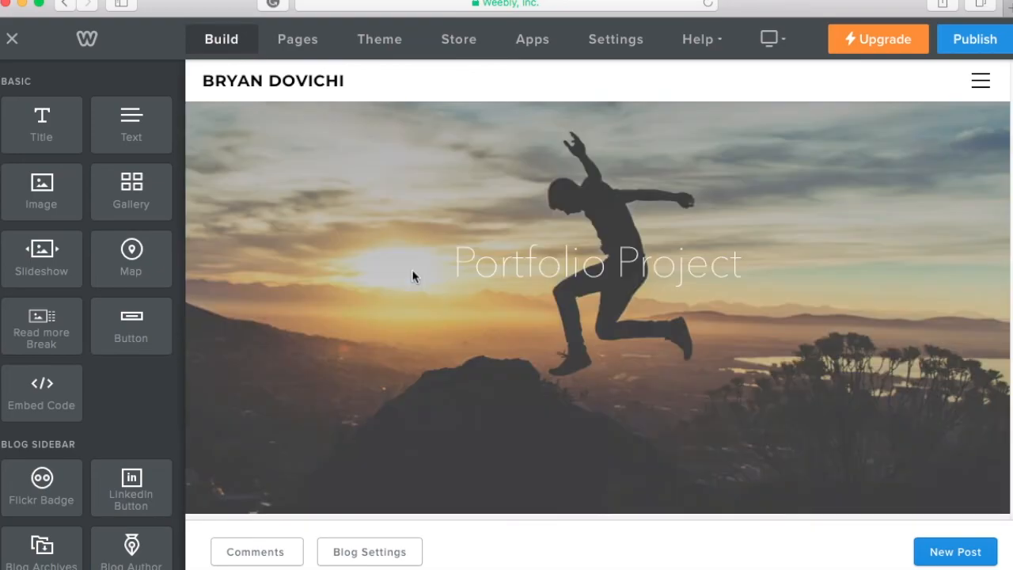
scroll(431, 309, down, 2)
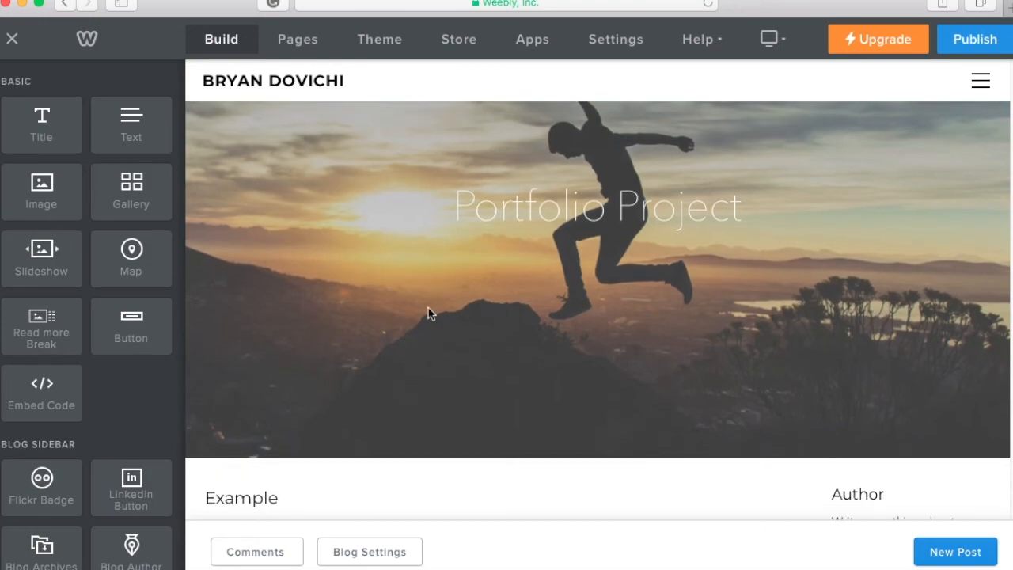
scroll(646, 173, up, 2)
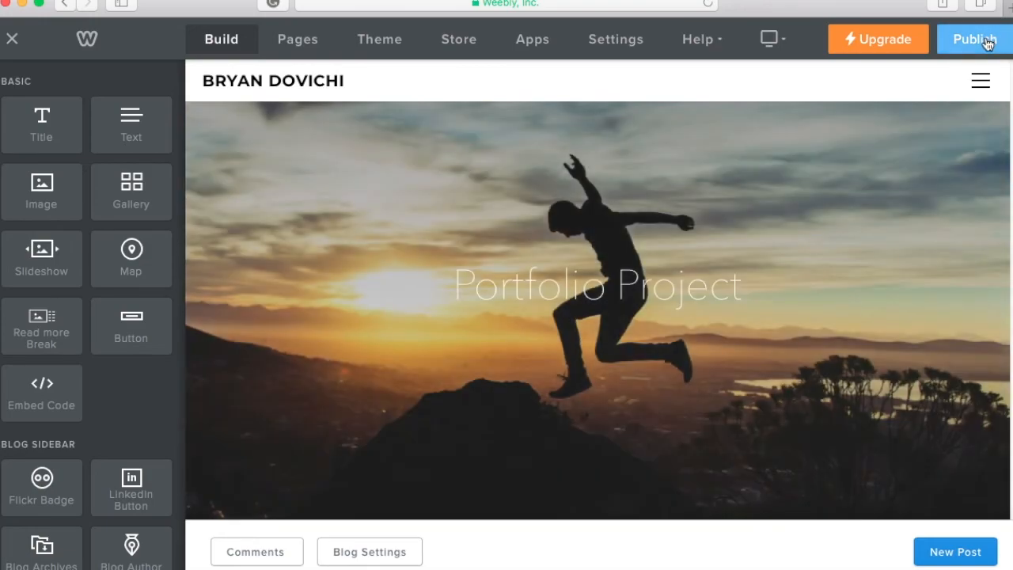
click(987, 43)
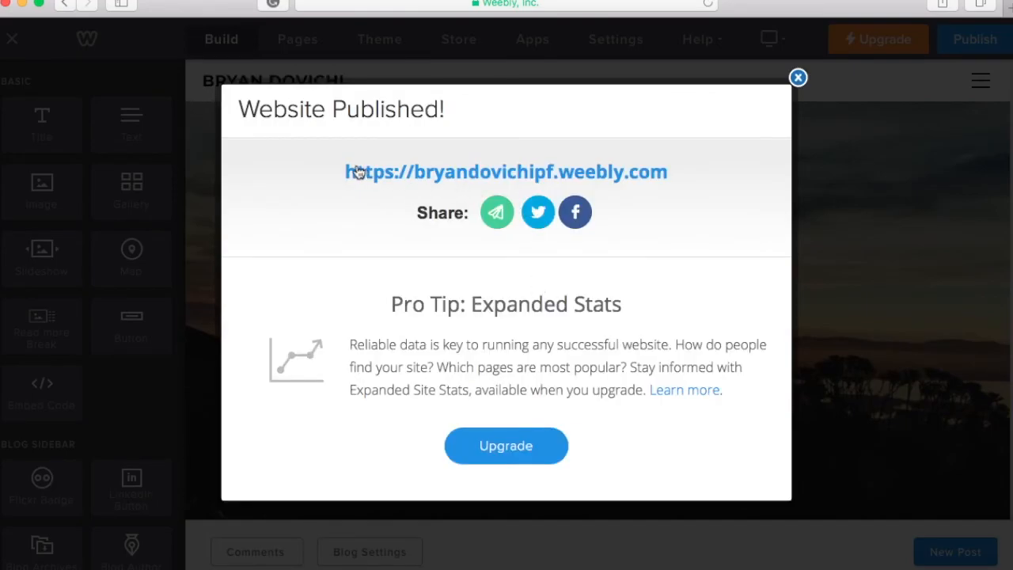
Copy the published site's address and open it in a new browser tab
drag(342, 172, 675, 180)
key(super+c)
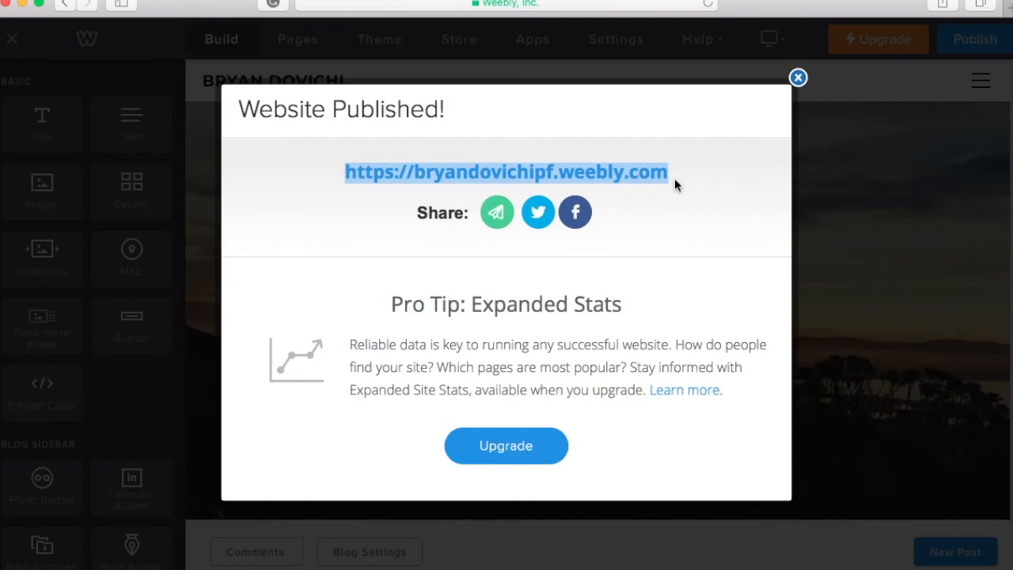
click(798, 78)
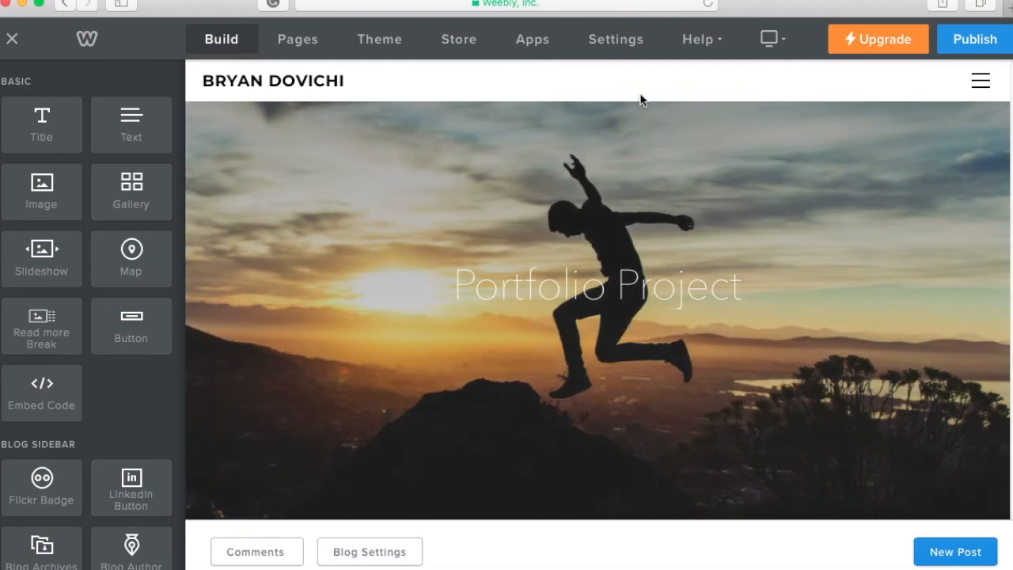
key(super+t)
click(557, 4)
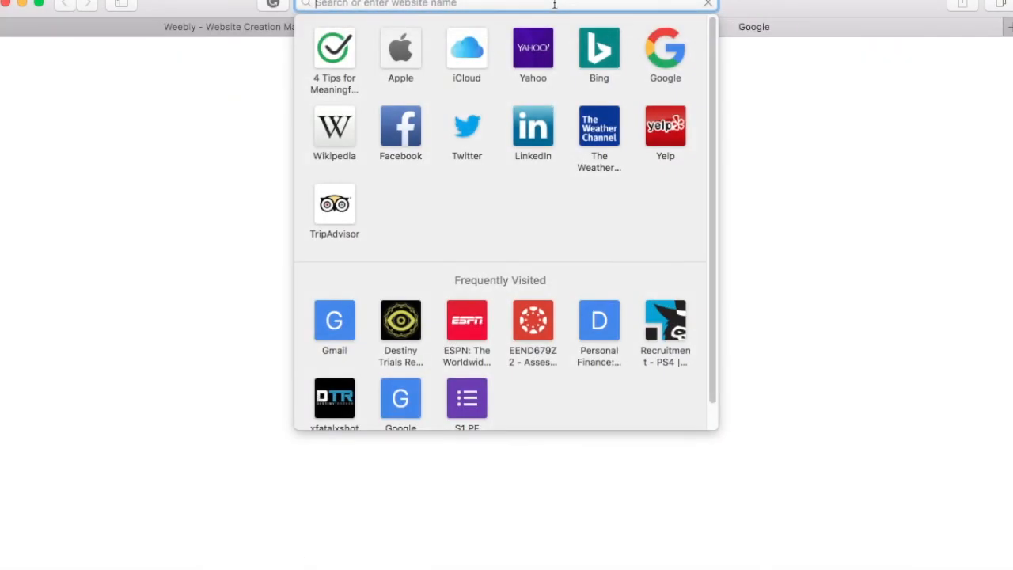
key(super+v)
key(Return)
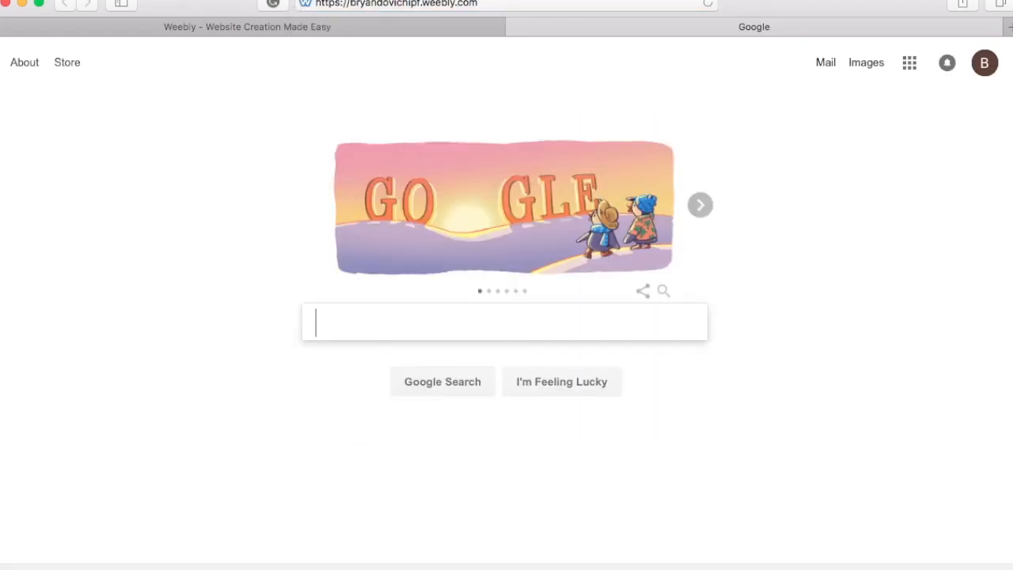
click(505, 2)
key(Return)
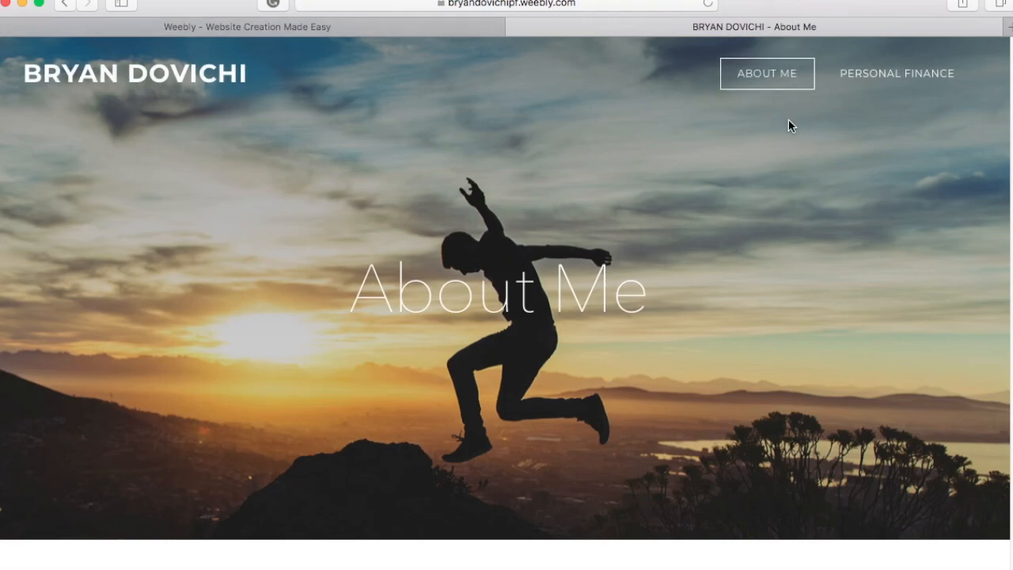
Open the Portfolio Project subpage of Personal Finance on the live site and check the Example post
mouse_move(847, 79)
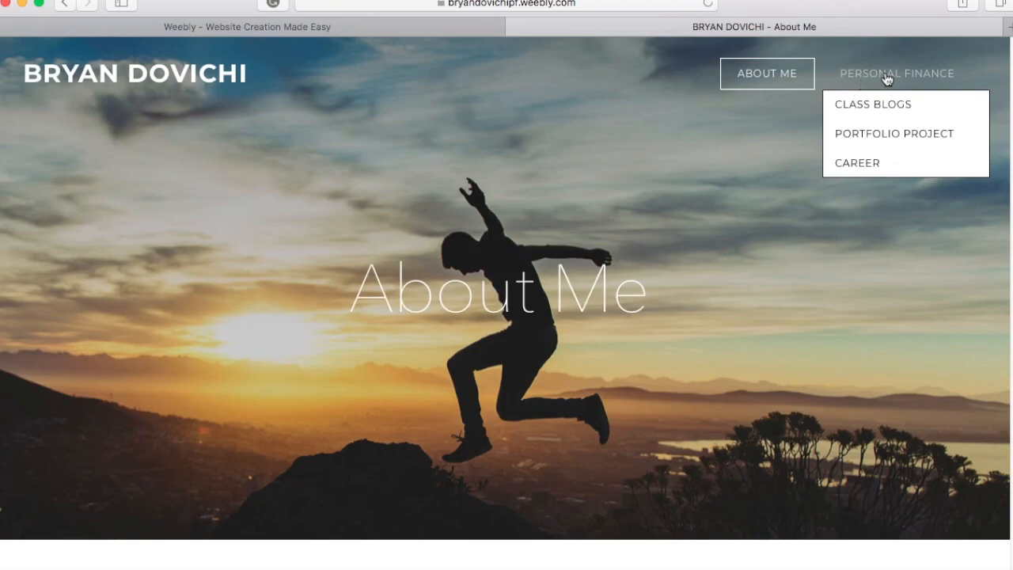
click(906, 135)
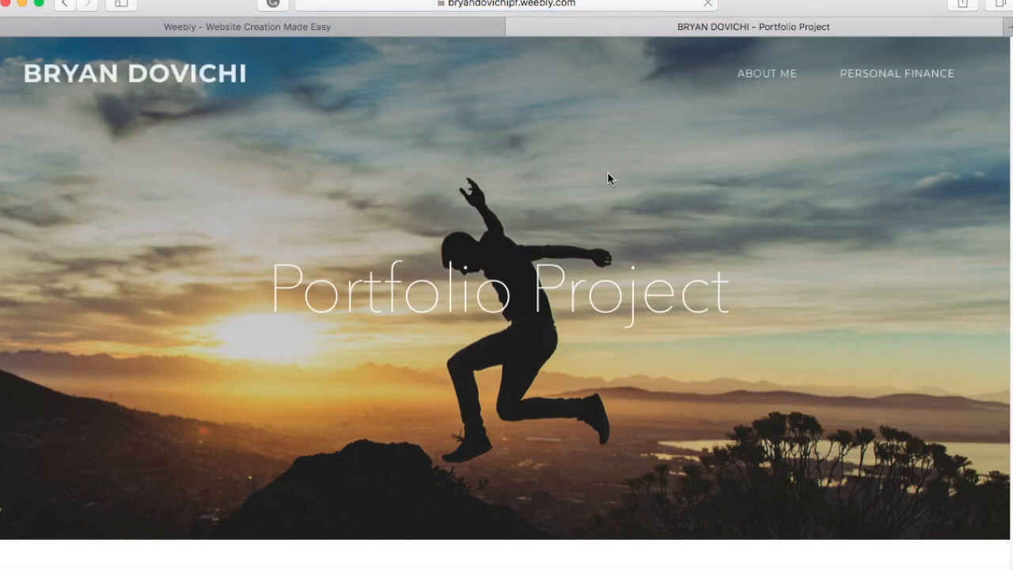
scroll(599, 175, down, 5)
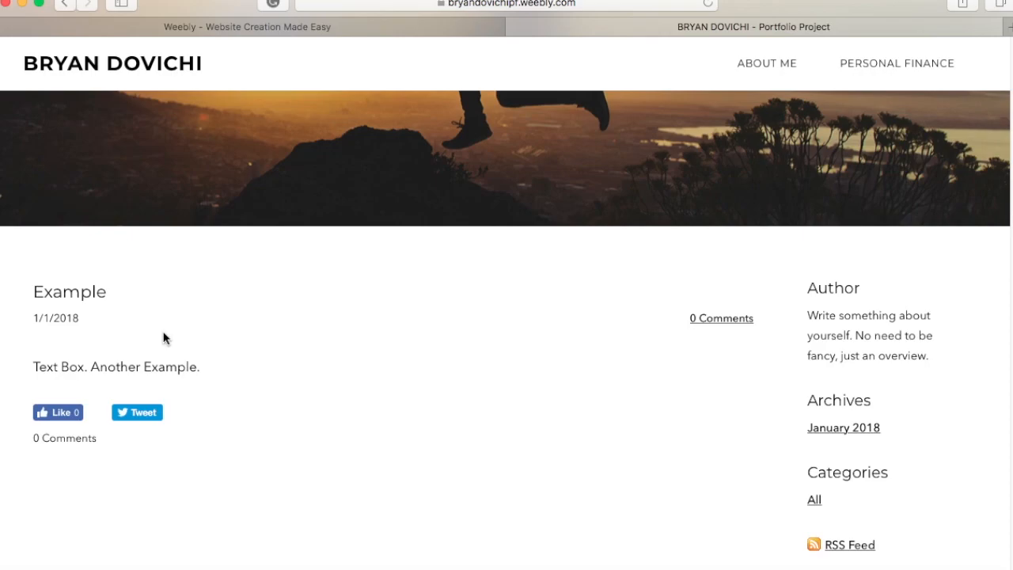
scroll(180, 221, up, 5)
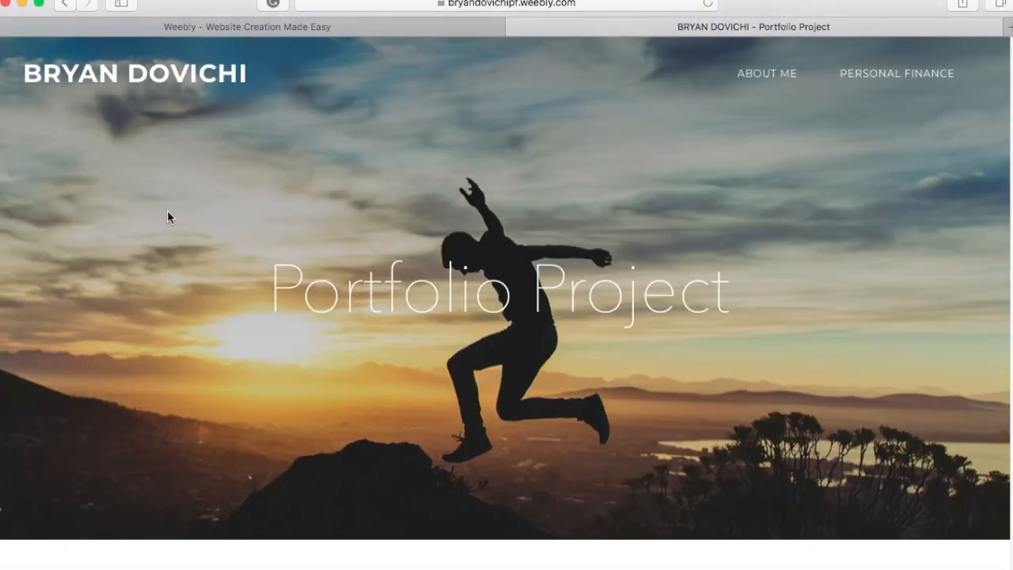